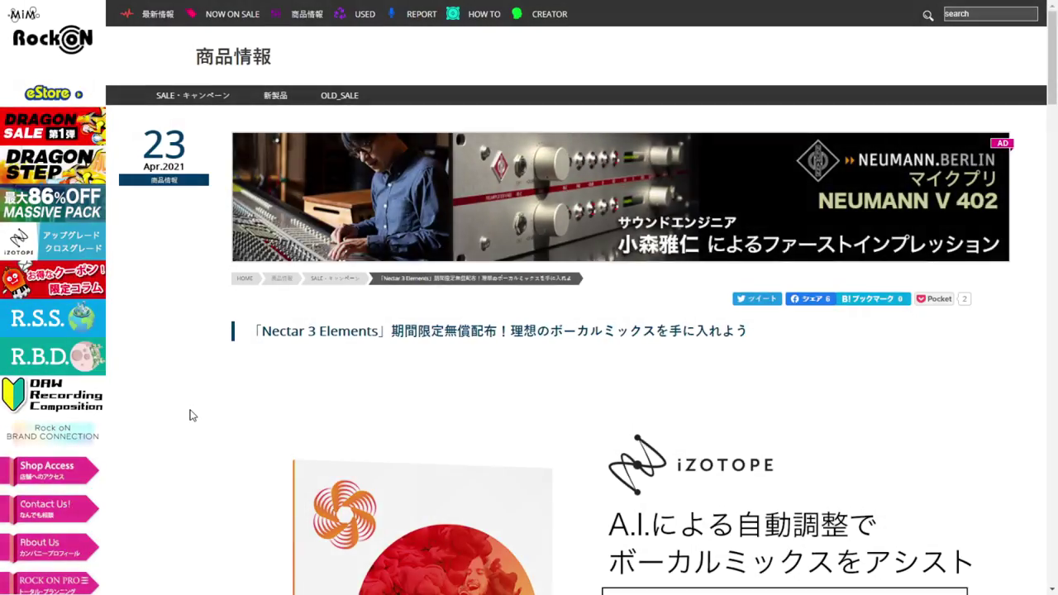
Scroll the article past the GET FREE banner to the 簡単ステップ and 6つのマクロスライダー sections.
scroll(189, 415, "down", 5)
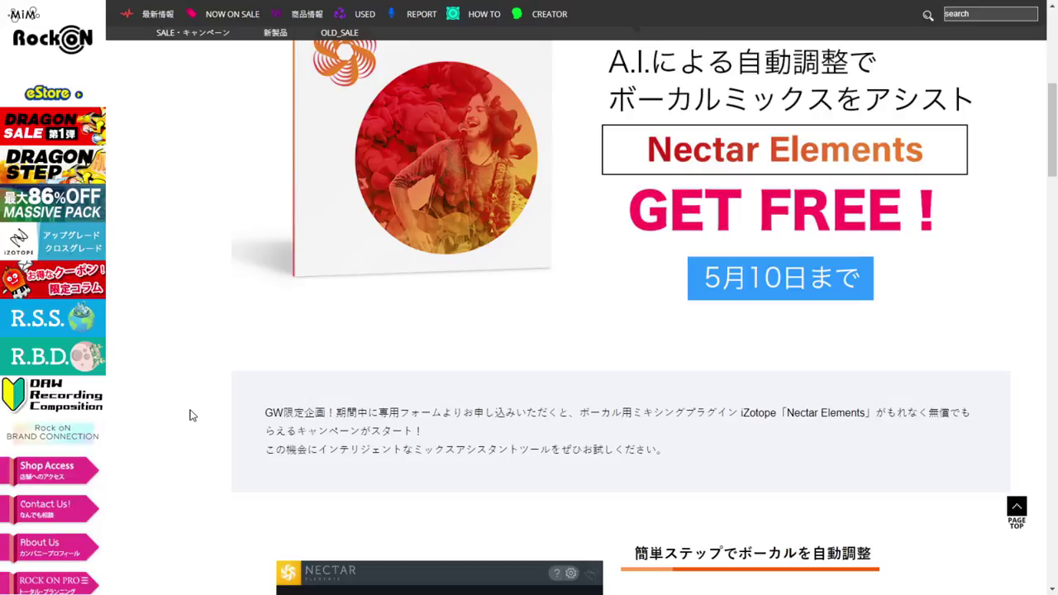
scroll(189, 414, "up", 3)
scroll(175, 416, "down", 2)
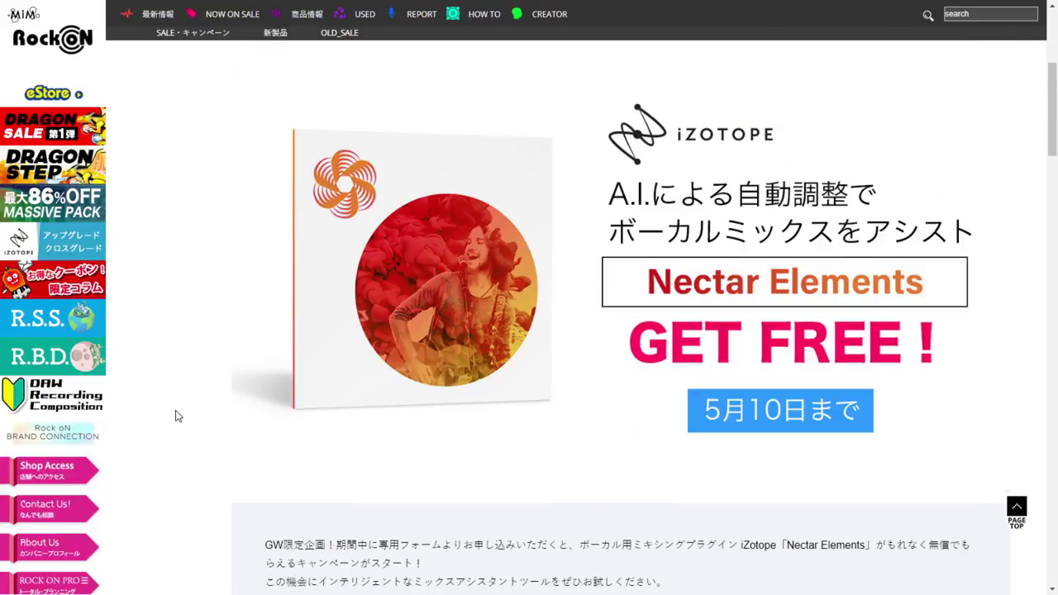
scroll(175, 416, "down", 1)
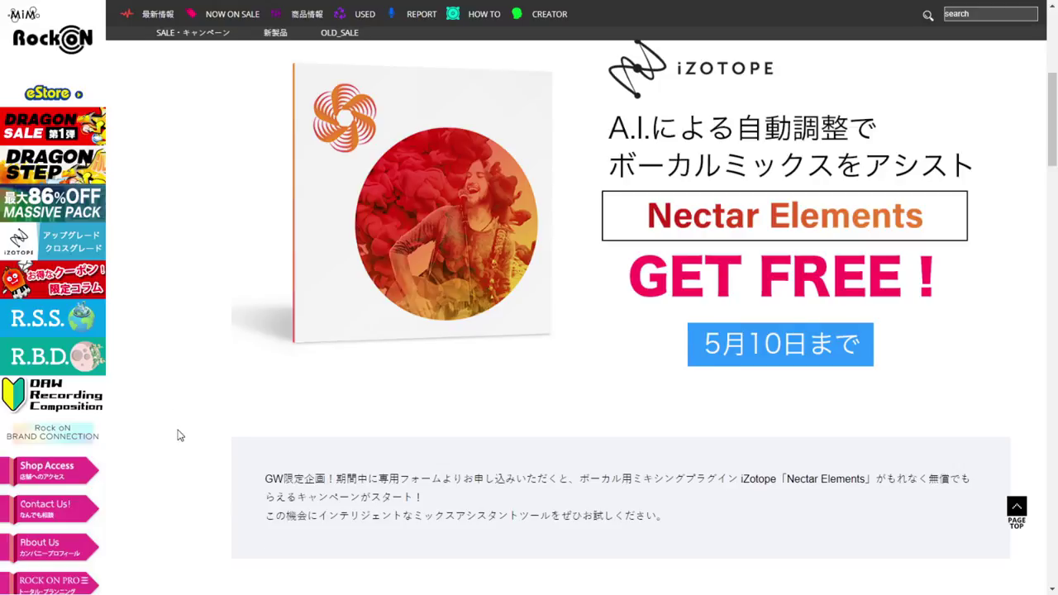
scroll(176, 434, "down", 7)
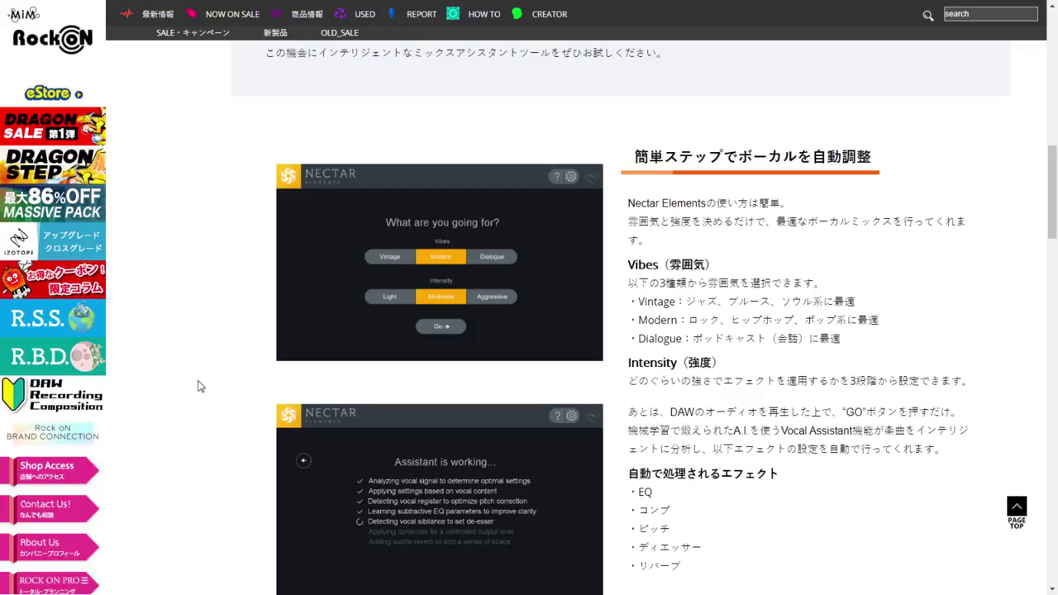
scroll(198, 385, "down", 4)
scroll(212, 372, "up", 1)
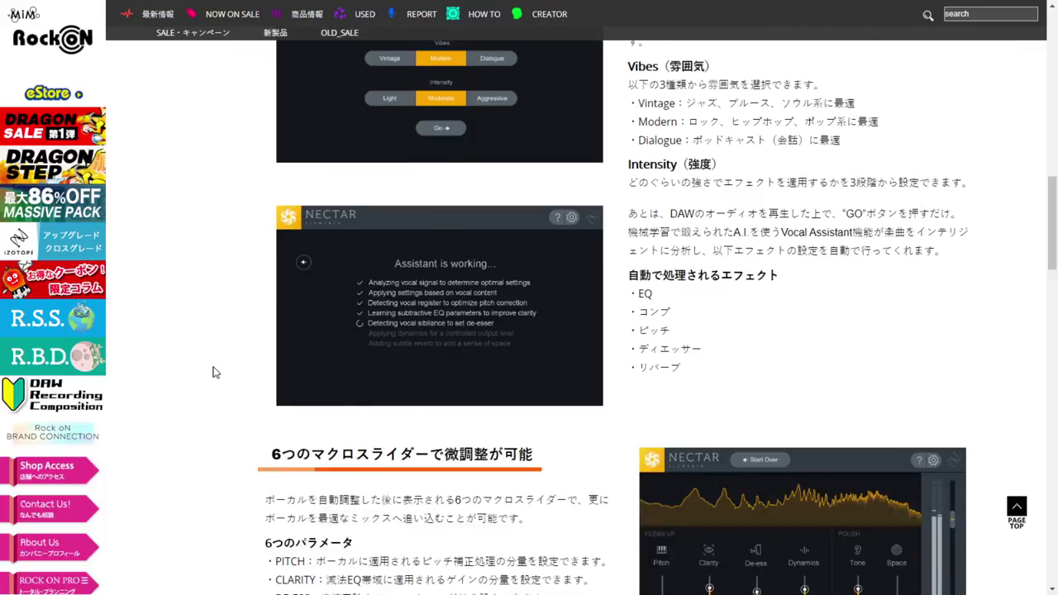
Translate the Japanese article into English and dismiss the translation prompt.
right_click(194, 258)
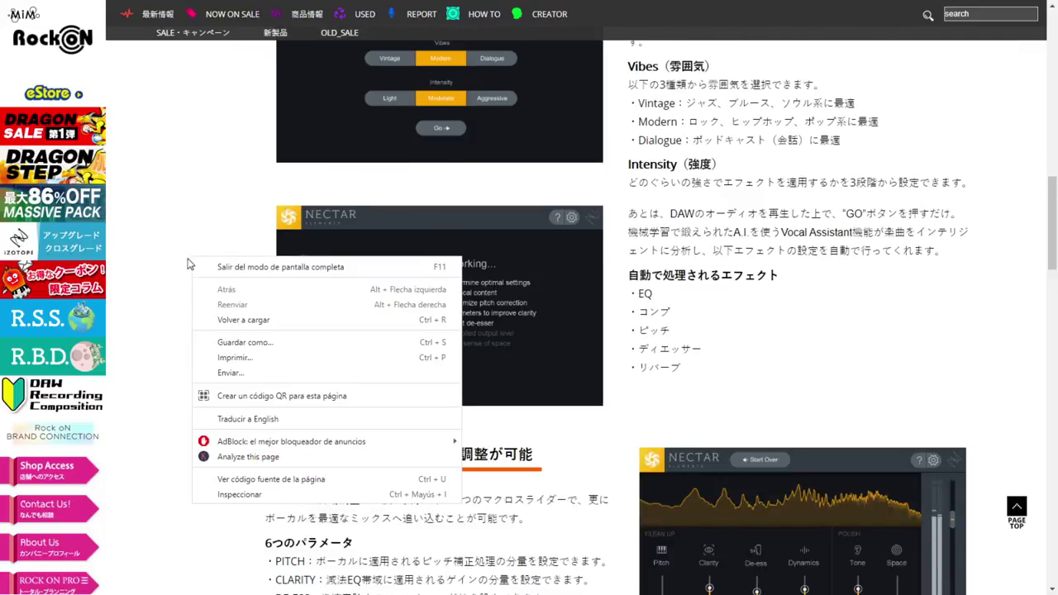
left_click(246, 422)
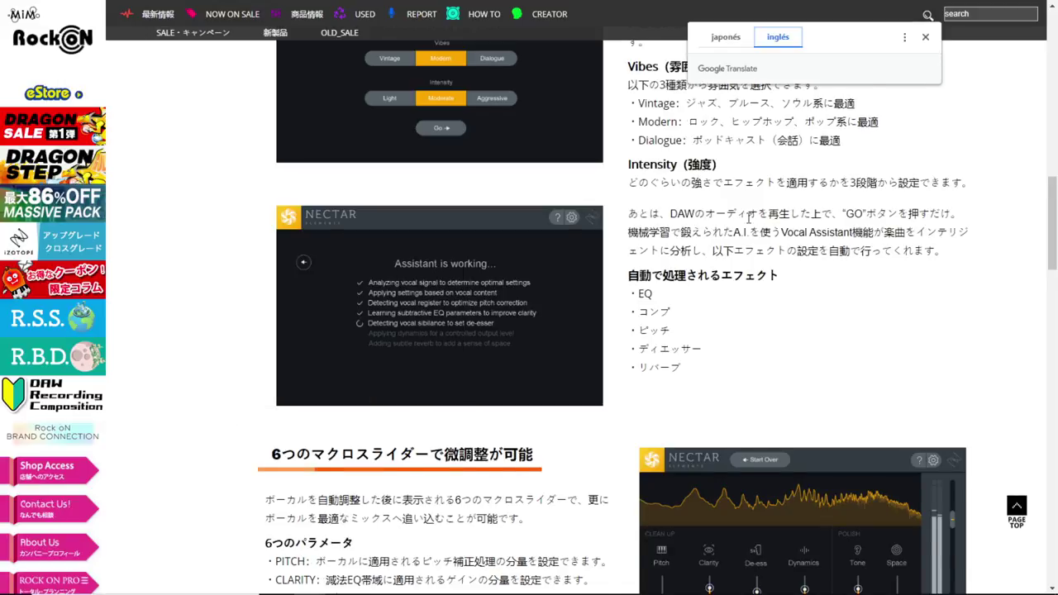
left_click(925, 38)
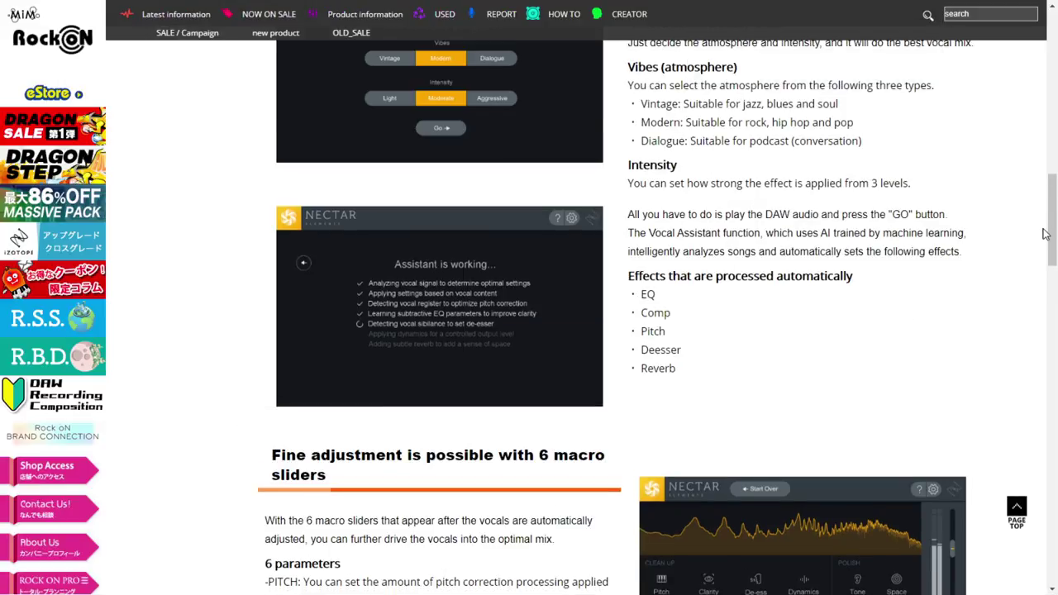
Scroll the translated article down to the Campaign period and application instructions.
scroll(1045, 231, "up", 7)
scroll(1046, 234, "up", 2)
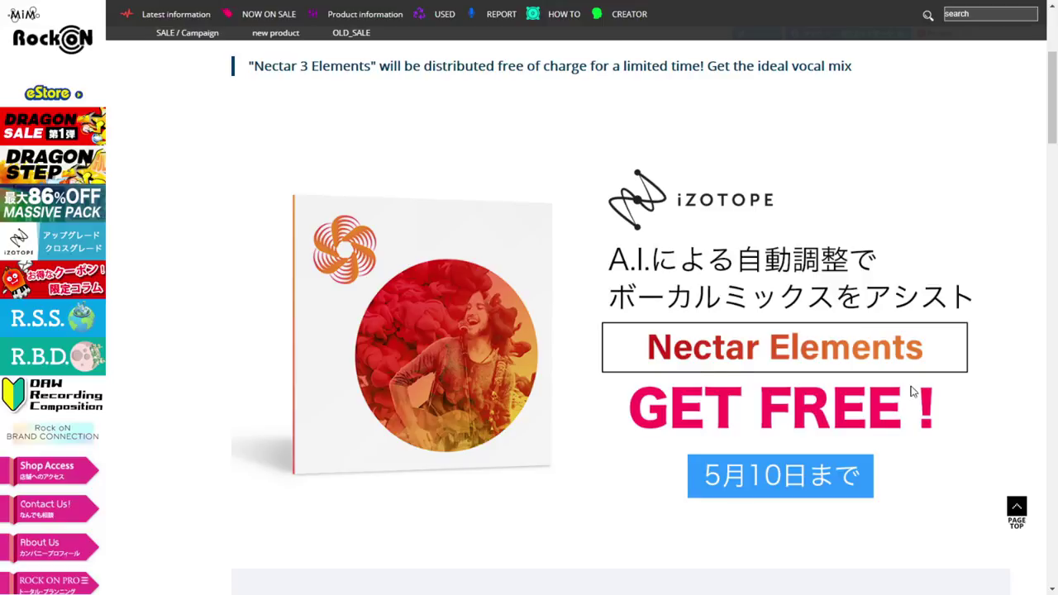
scroll(966, 405, "down", 4)
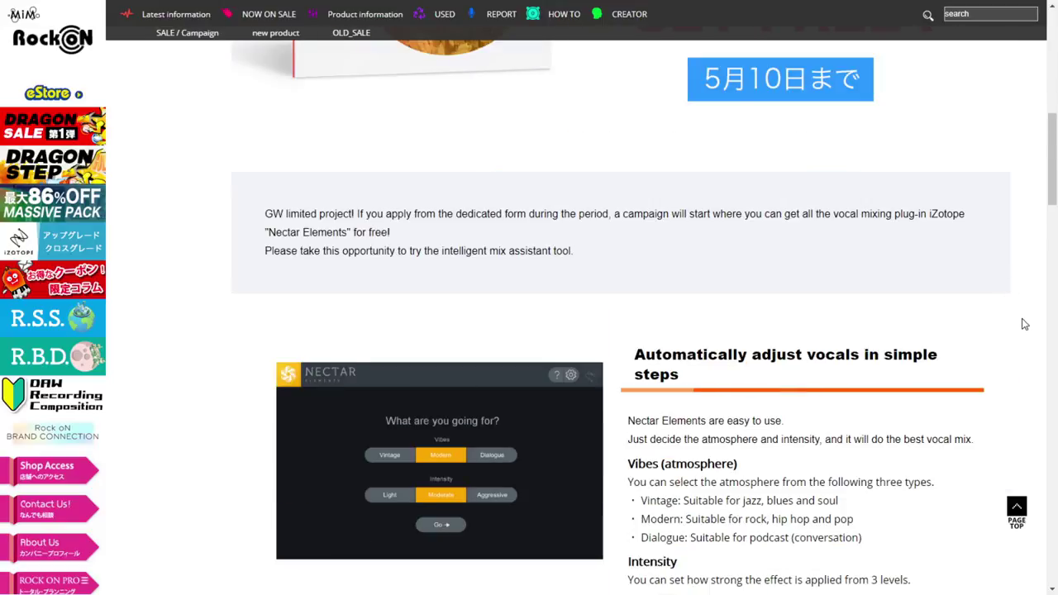
scroll(1017, 314, "down", 6)
scroll(1006, 302, "down", 3)
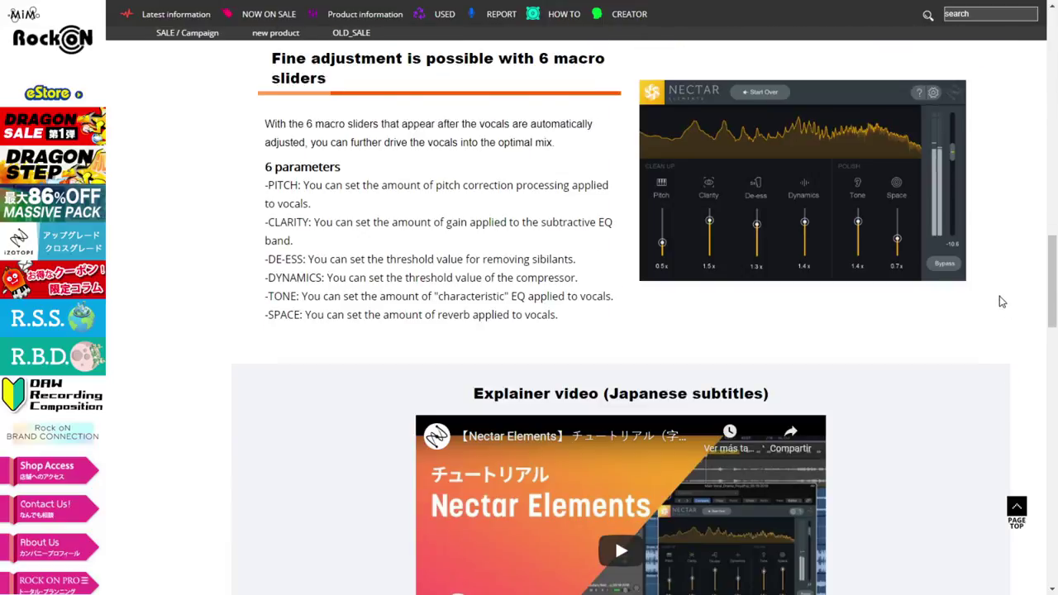
scroll(983, 248, "down", 6)
scroll(979, 213, "down", 1)
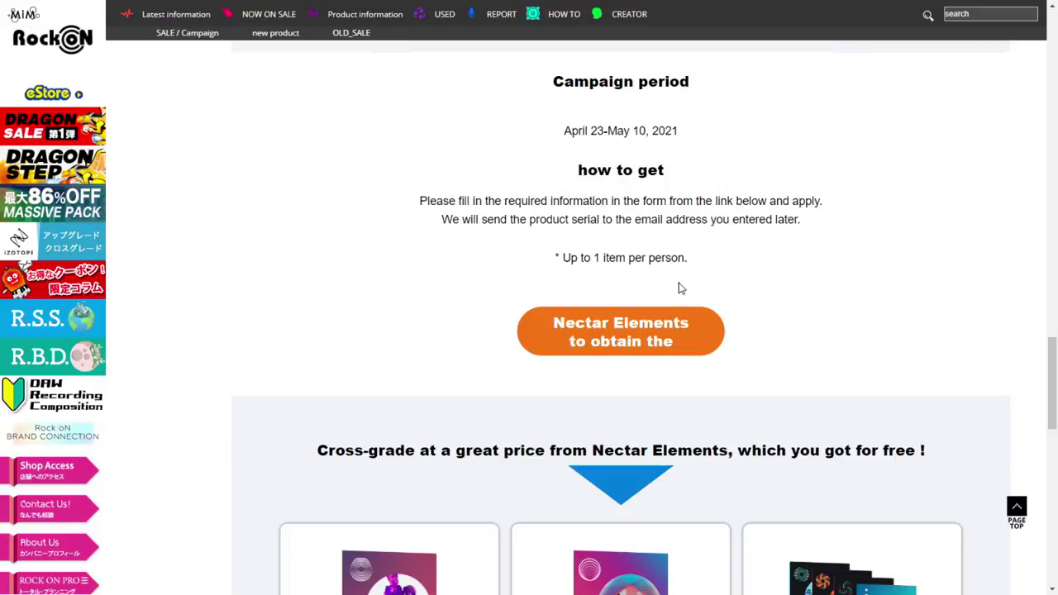
Open the Nectar Elements application form and go through its name and email fields.
left_click(627, 339)
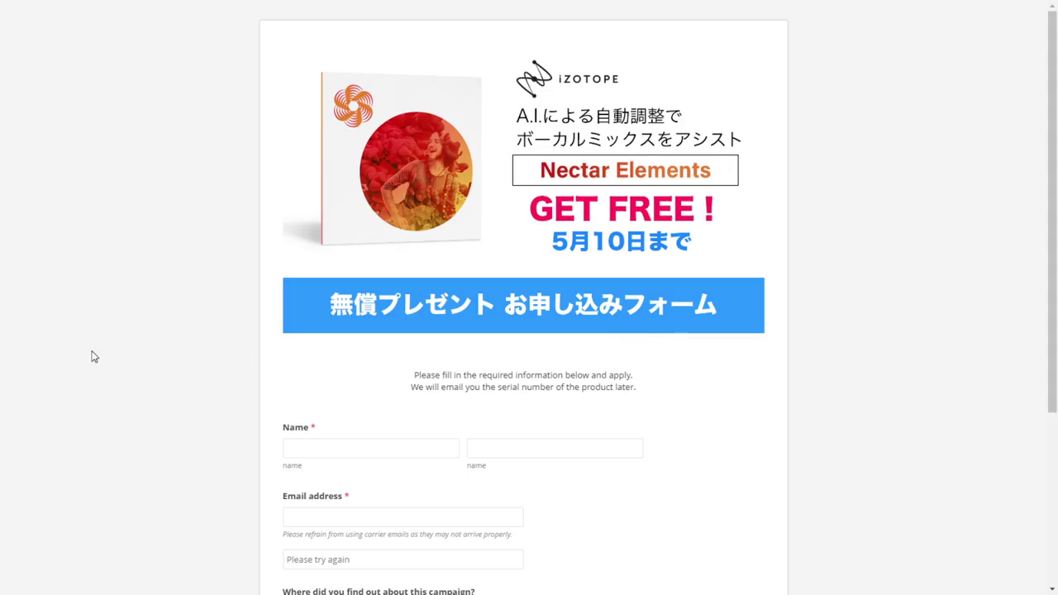
scroll(132, 337, "down", 2)
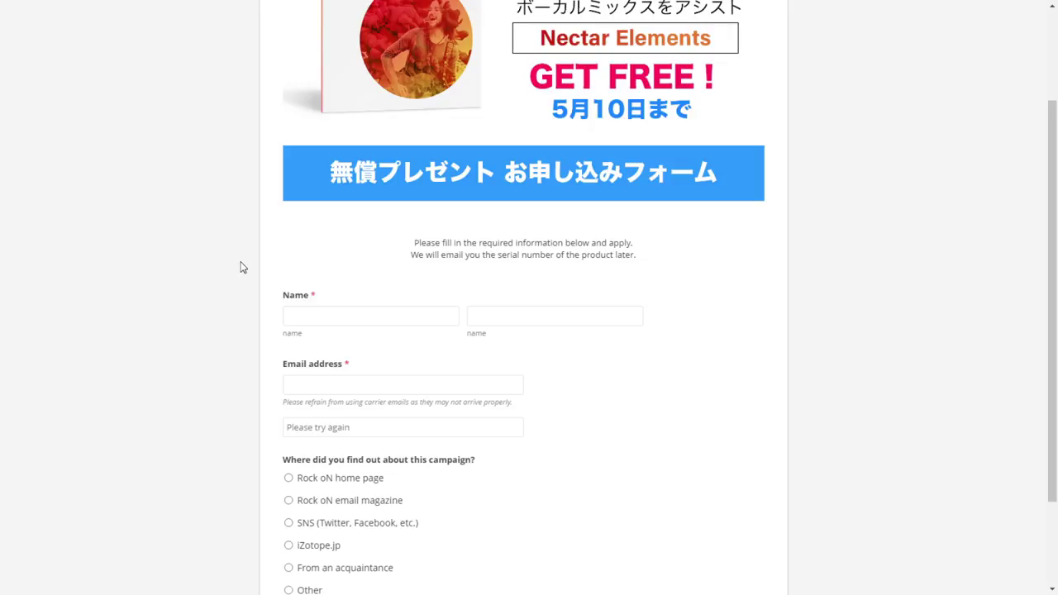
scroll(208, 279, "down", 1)
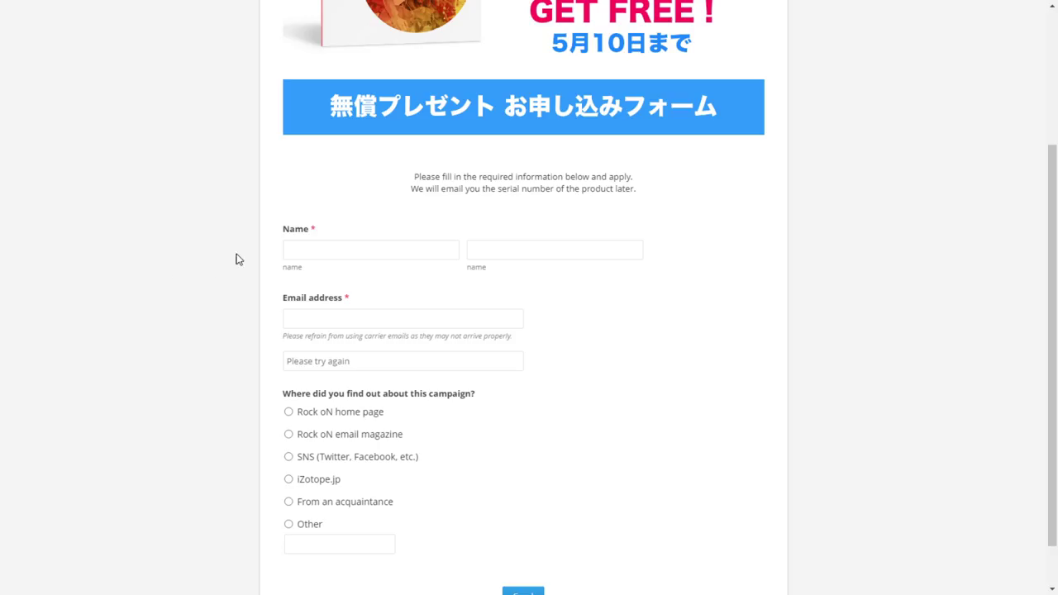
left_click(294, 257)
left_click(495, 249)
left_click(337, 311)
left_click(294, 360)
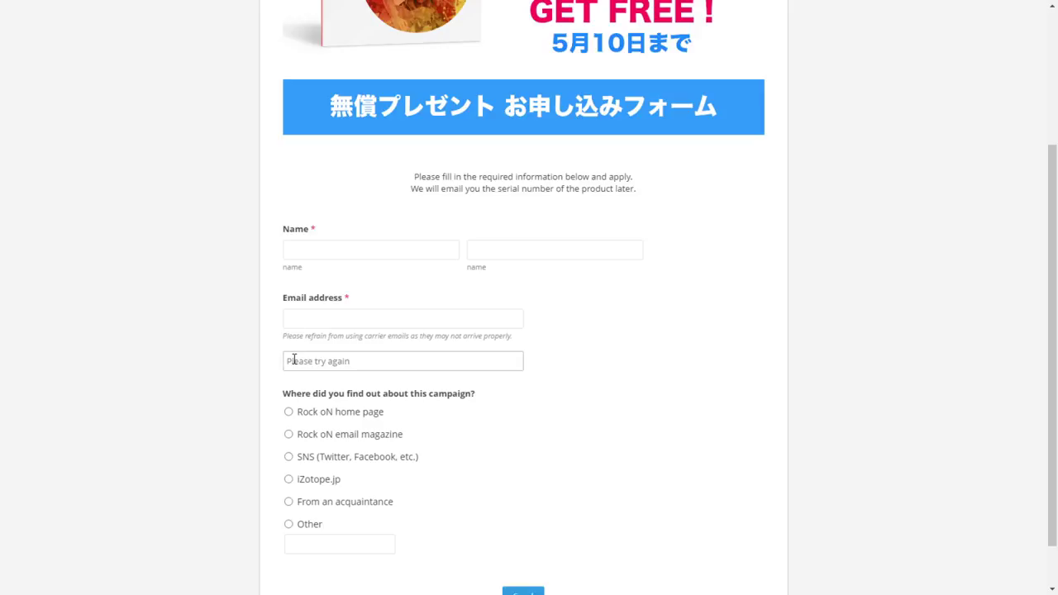
left_click(247, 368)
scroll(248, 368, "down", 1)
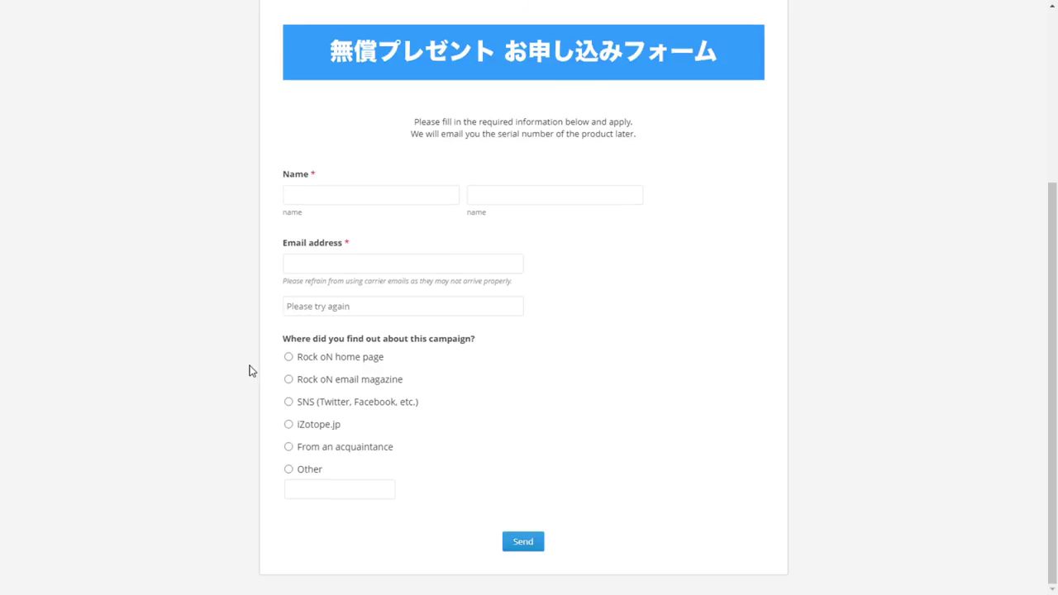
left_click(312, 193)
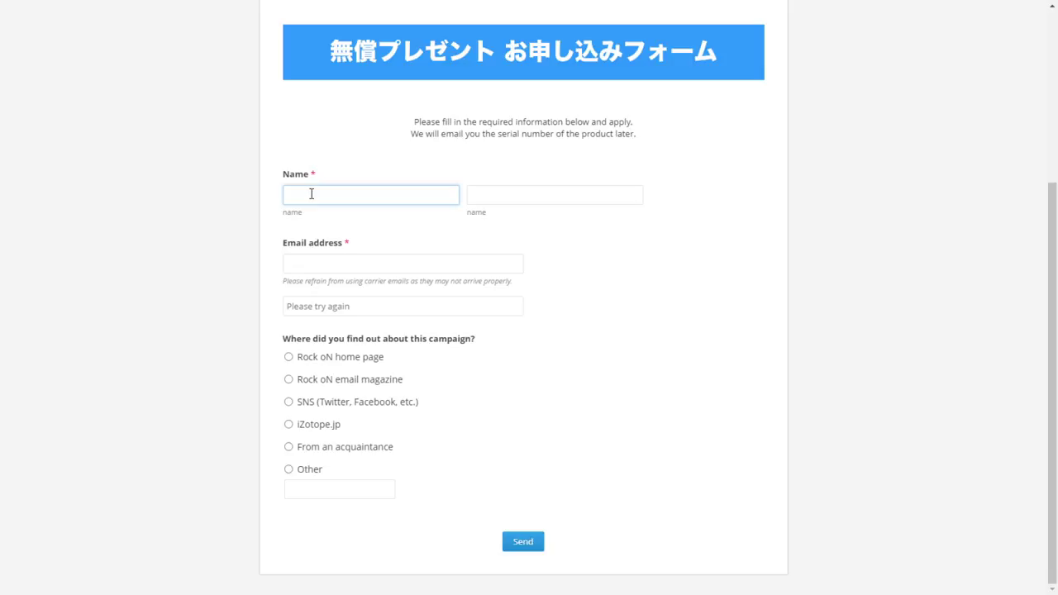
Select Other as where you heard about the campaign and try its answer box.
left_click(289, 469)
left_click(312, 484)
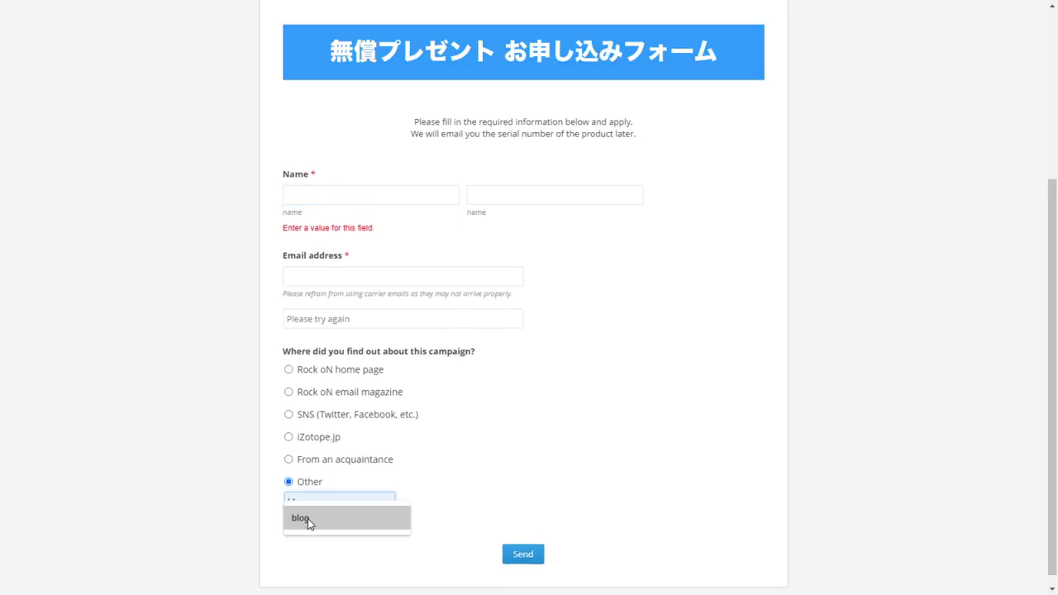
left_click(245, 508)
left_click(306, 502)
left_click(275, 505)
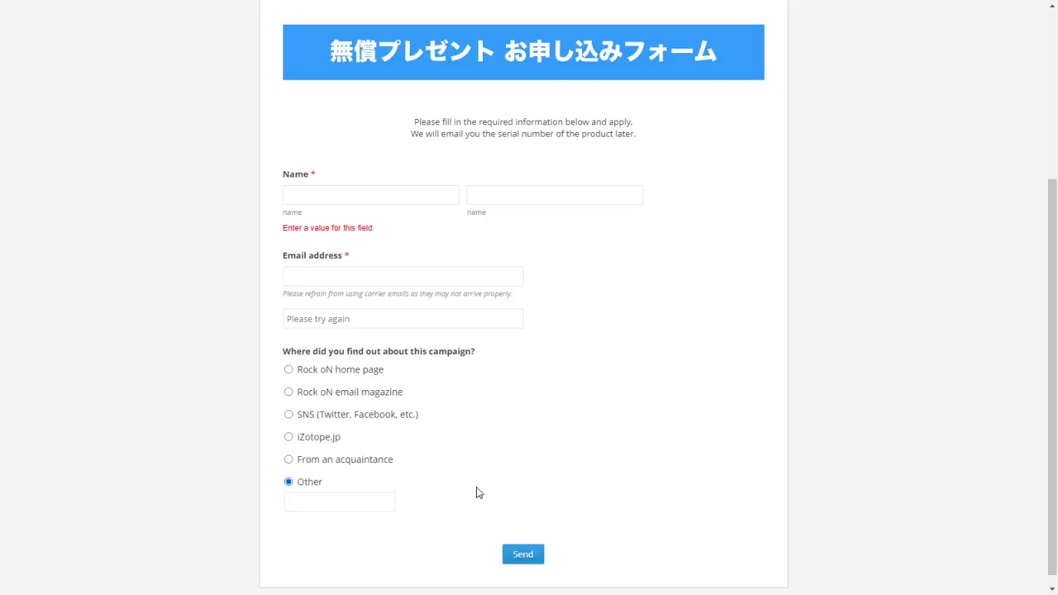
Scroll further down the free-gift application form.
scroll(489, 498, "down", 1)
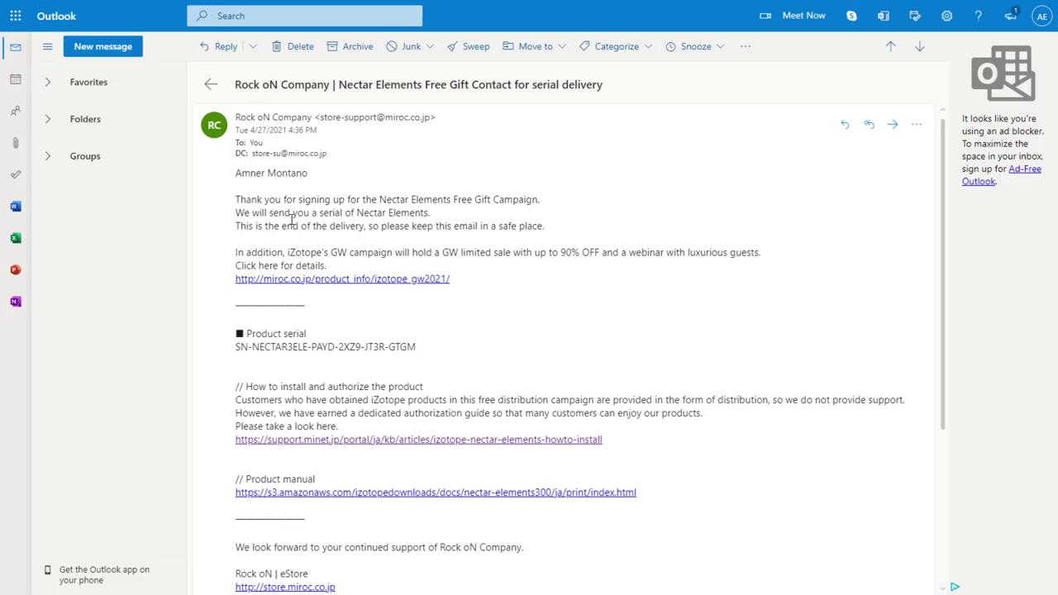
Highlight the Nectar product serial in the Rock oN email.
left_click_drag(235, 348, 435, 352)
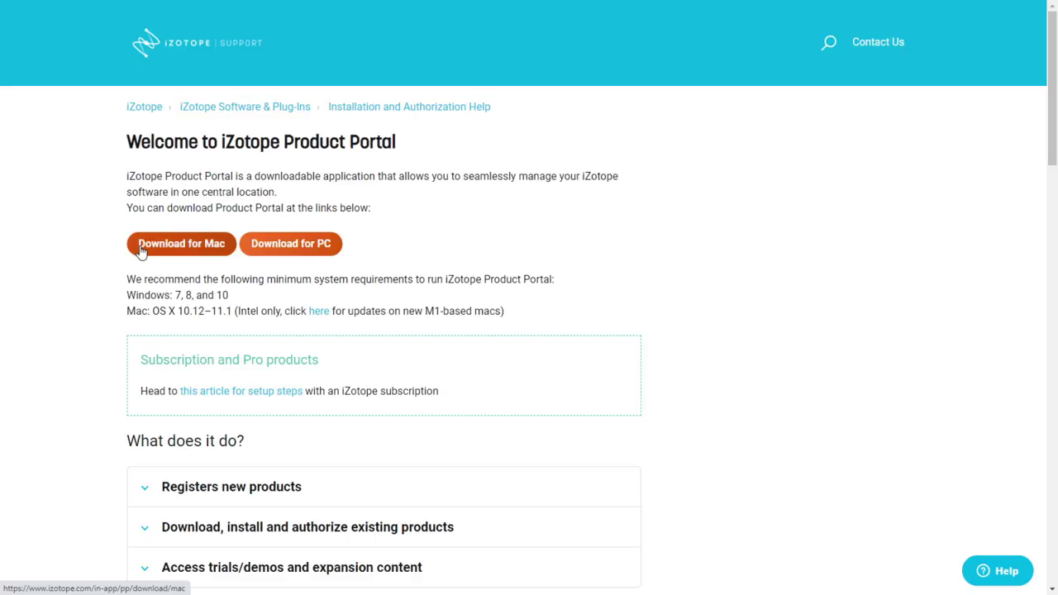
Download the Windows Product Portal installer and run it.
scroll(108, 262, "down", 1)
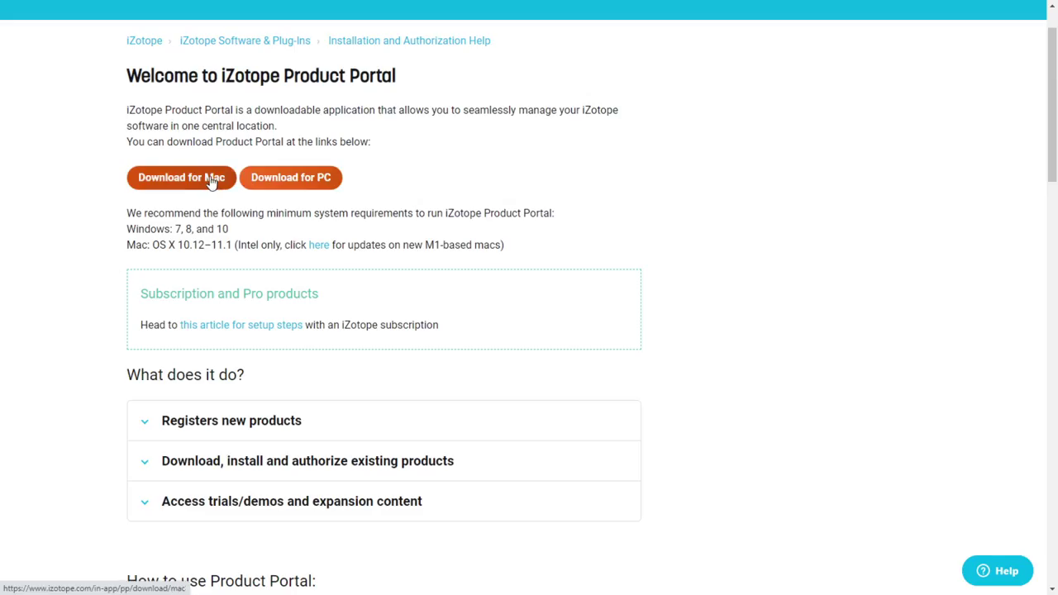
left_click(303, 190)
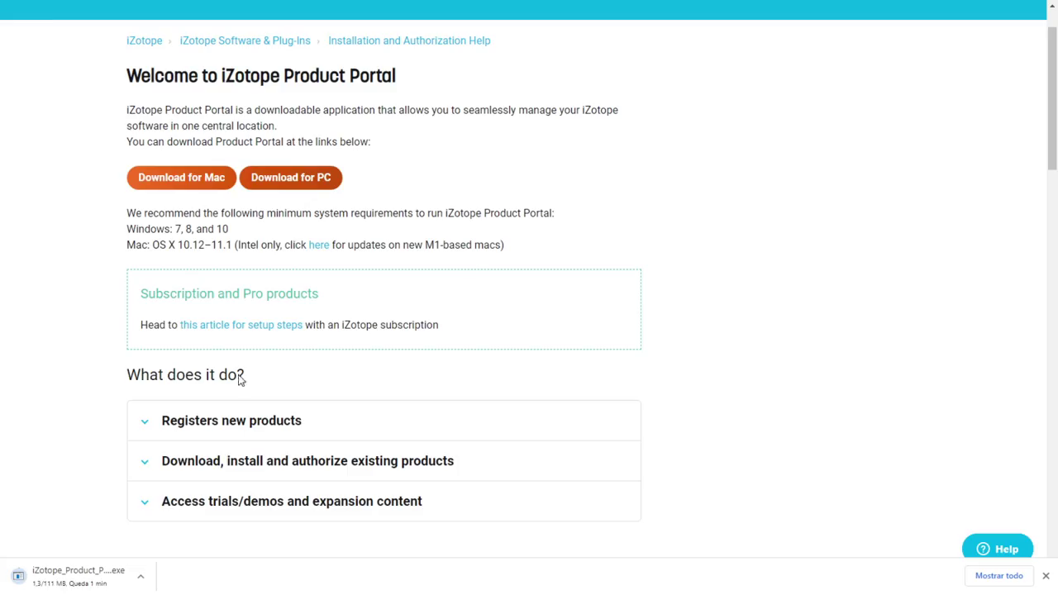
left_click(85, 582)
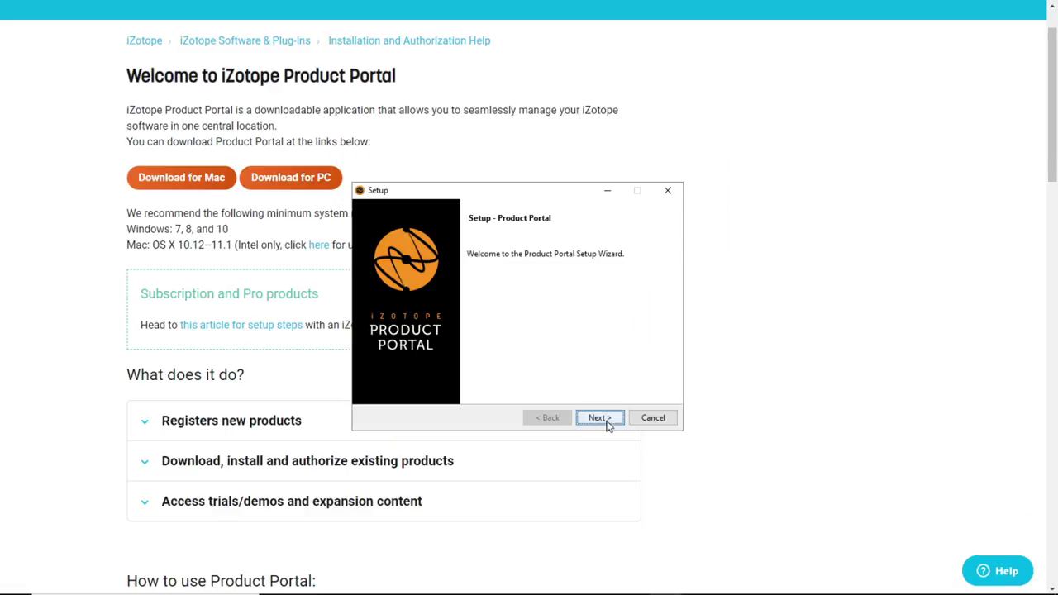
Complete the Product Portal setup with the license accepted and default components.
left_click(599, 417)
key("space")
key("Tab")
left_click(599, 422)
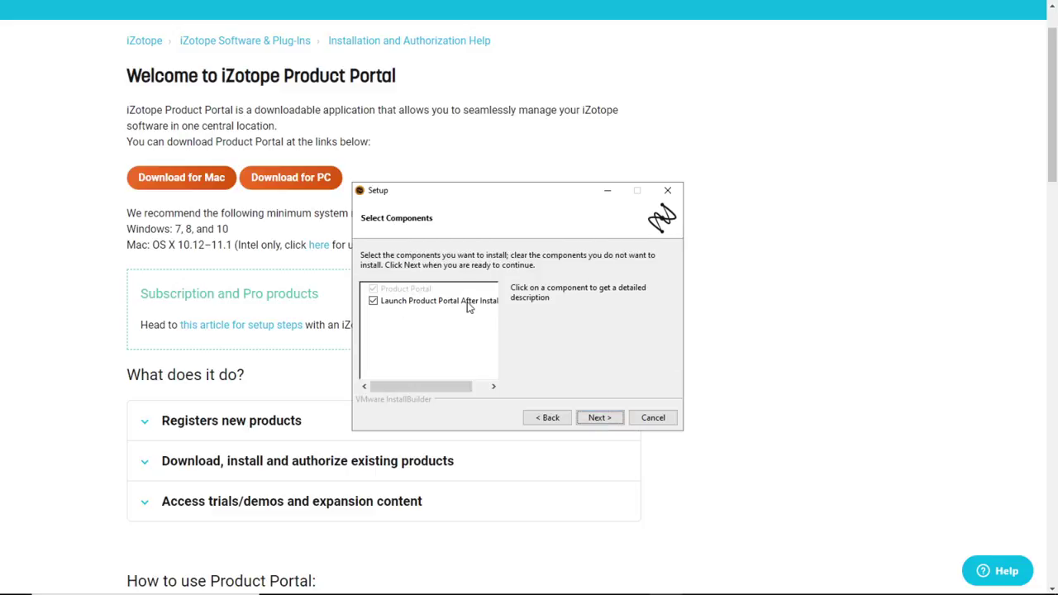
left_click(599, 417)
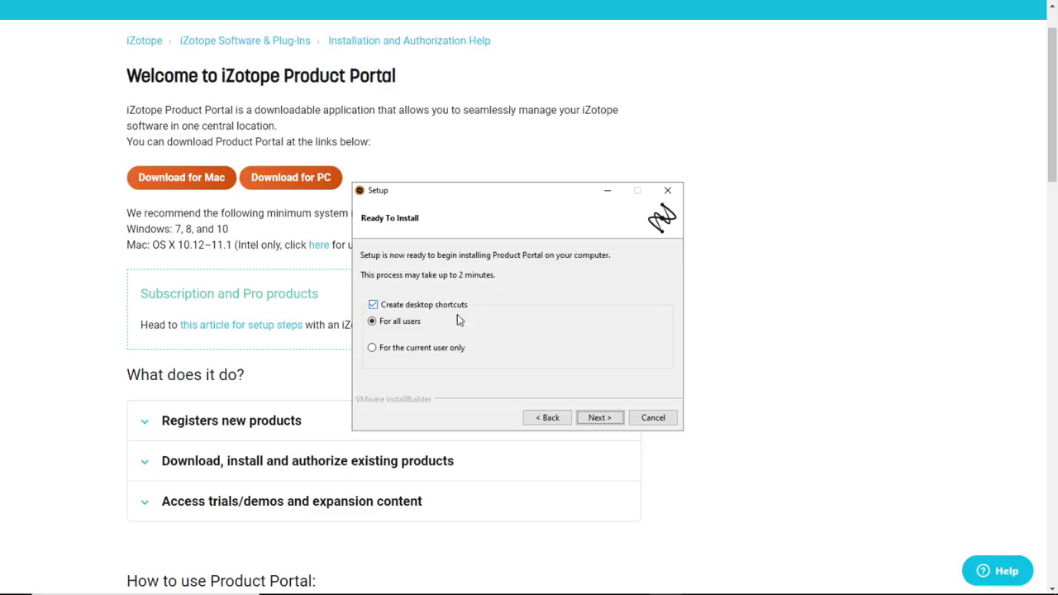
key("Return")
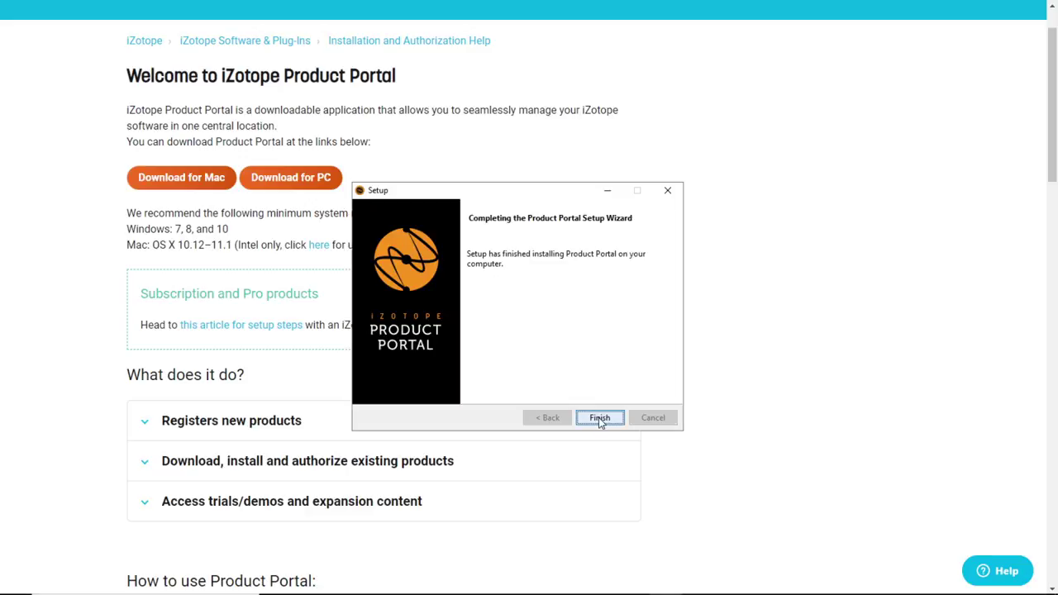
left_click(598, 417)
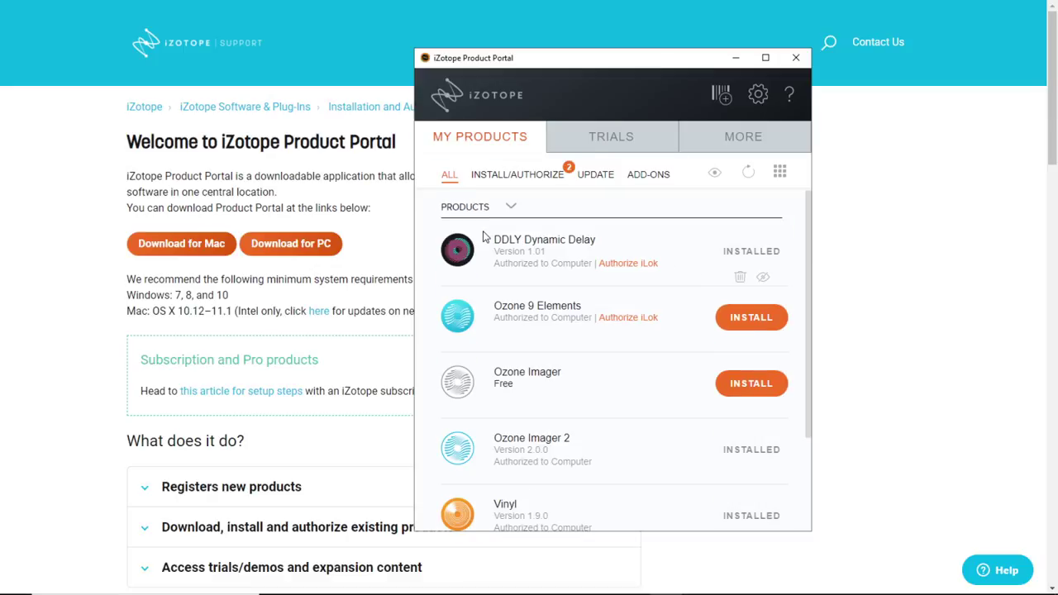
Install the Nectar 3 Elements trial from TRIALS and check it under INSTALLED.
left_click(621, 138)
scroll(663, 305, "down", 3)
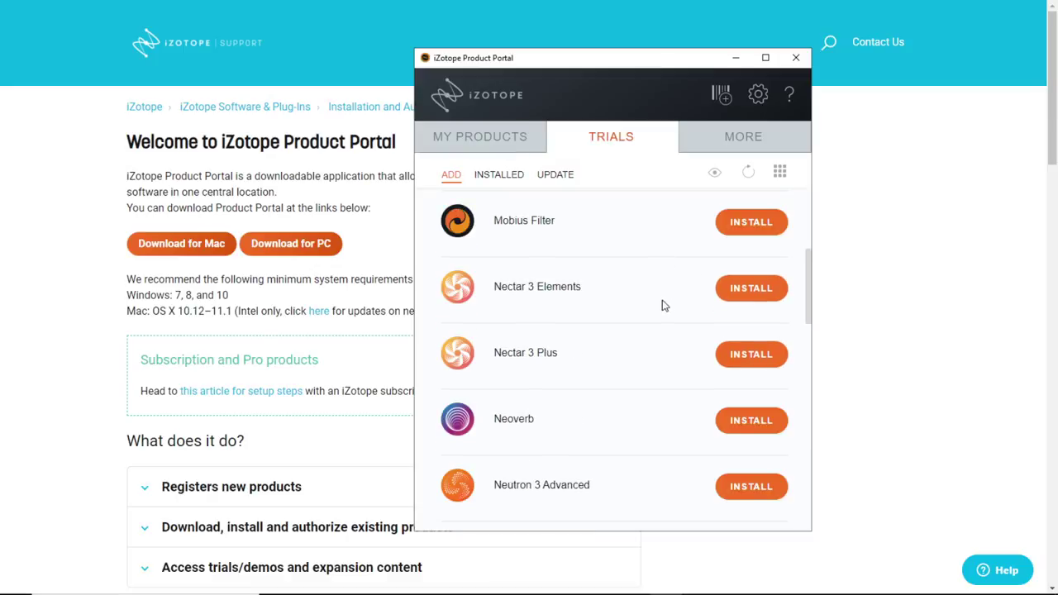
left_click(751, 289)
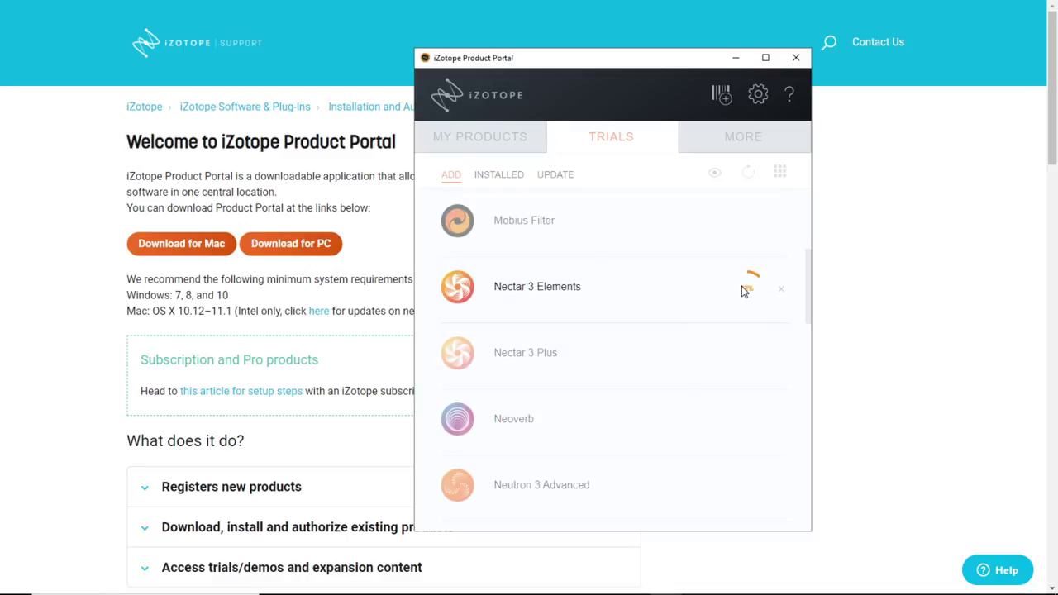
left_click(499, 175)
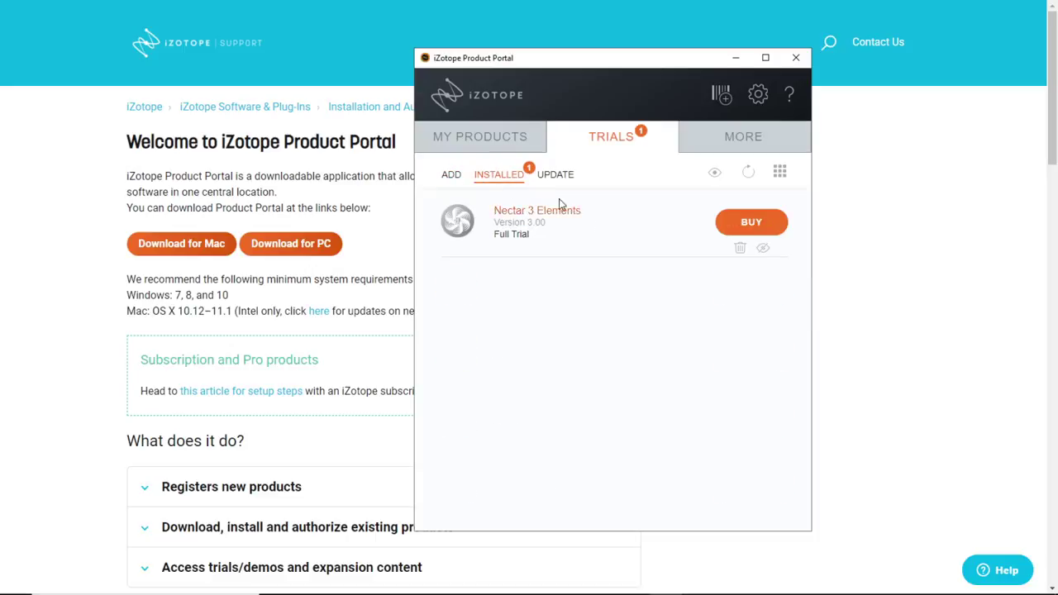
Paste the Nectar serial copied from the Outlook email into Add A Serial Number and submit it.
left_click(723, 99)
left_click(229, 273)
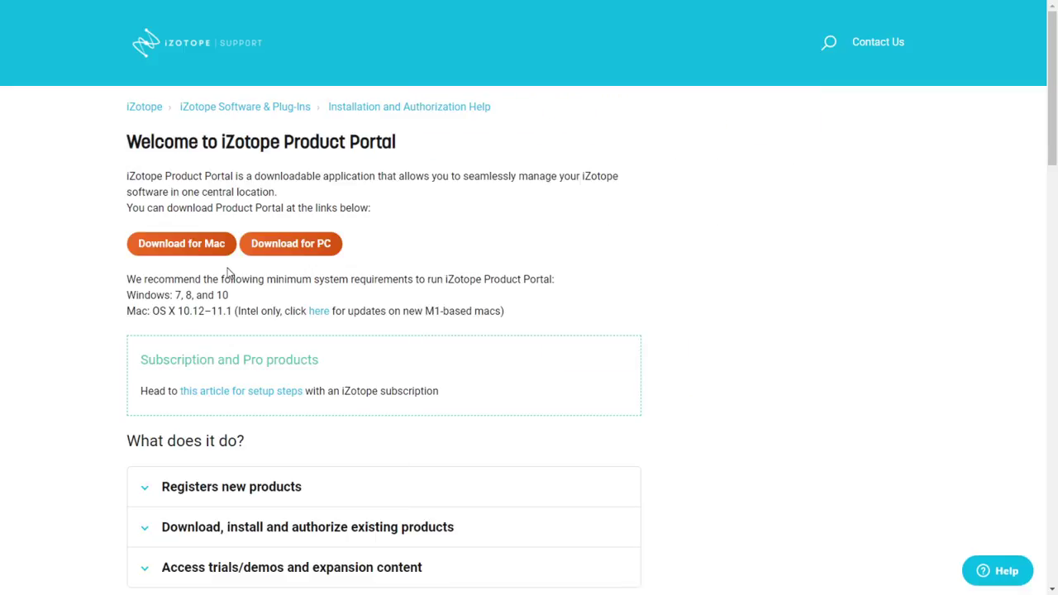
key("alt+Tab")
triple_click(311, 347)
key("ctrl+c")
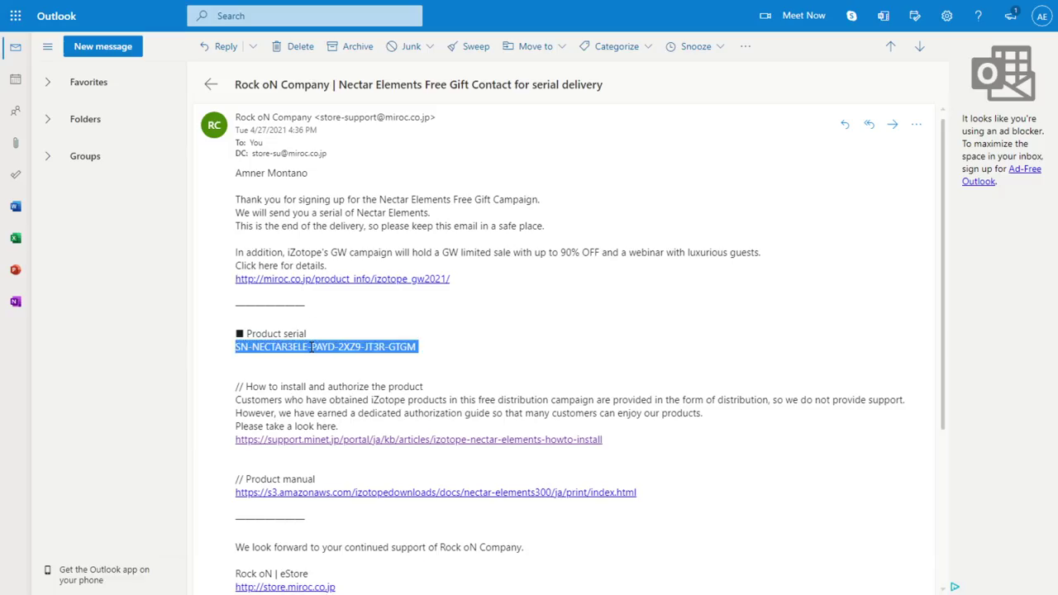
key("alt+Tab")
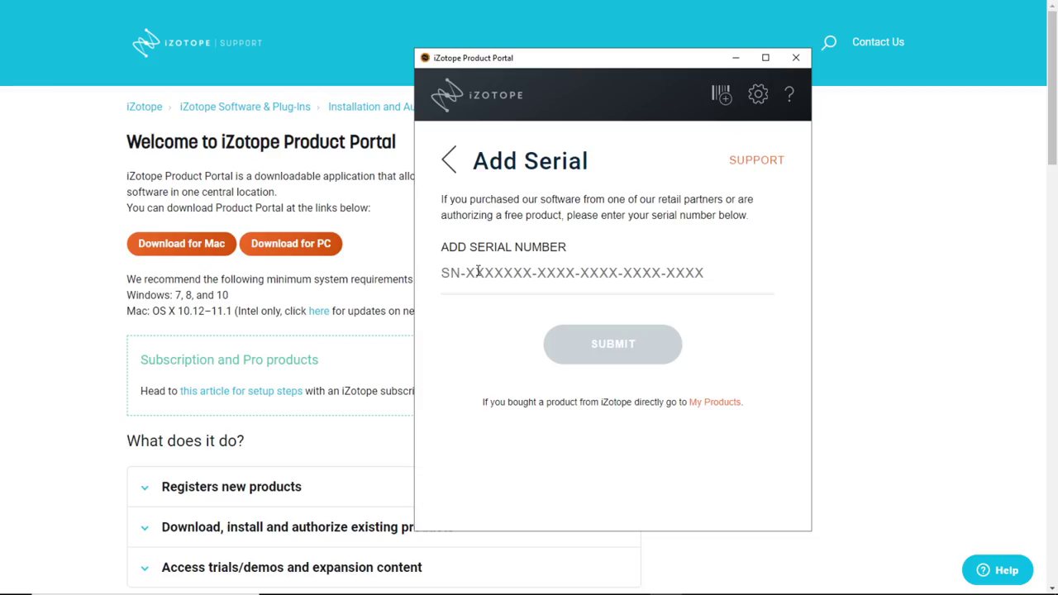
key("ctrl+v")
left_click(624, 344)
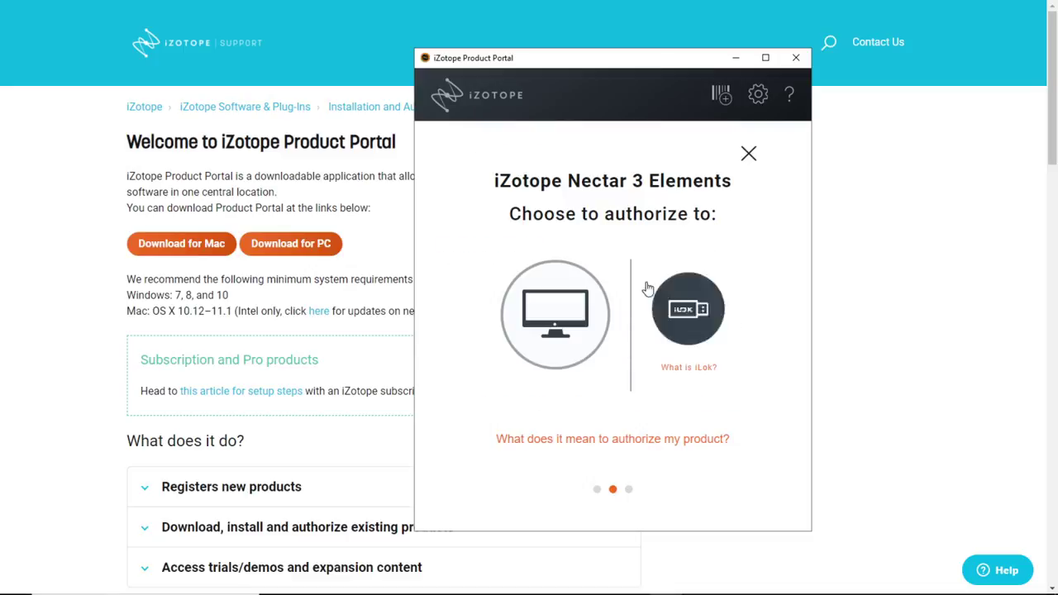
Activate Nectar 3 Elements on this computer and show it under MY PRODUCTS with the ALL filter.
left_click(568, 330)
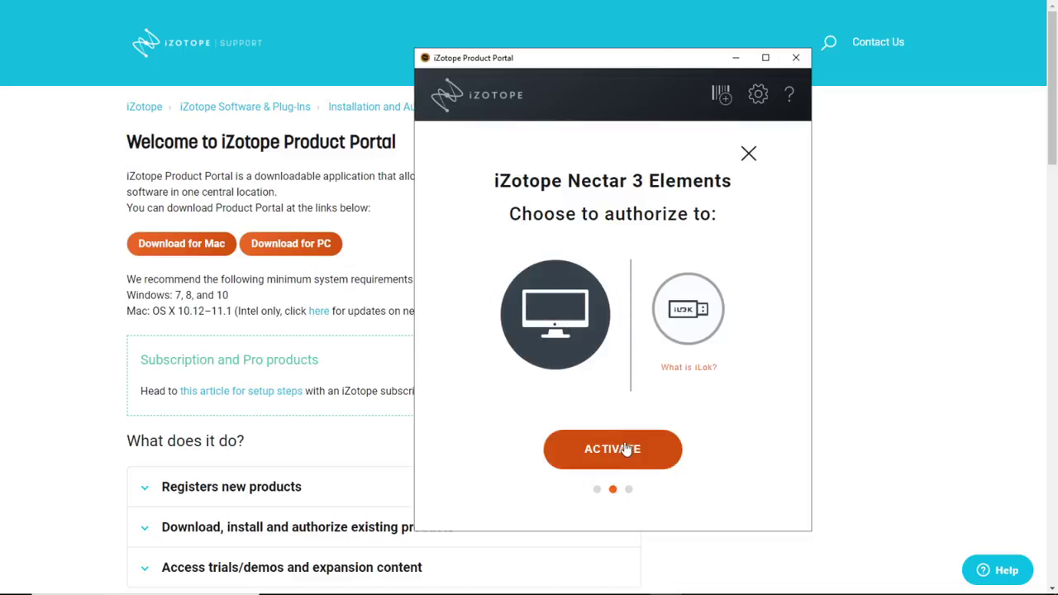
left_click(625, 452)
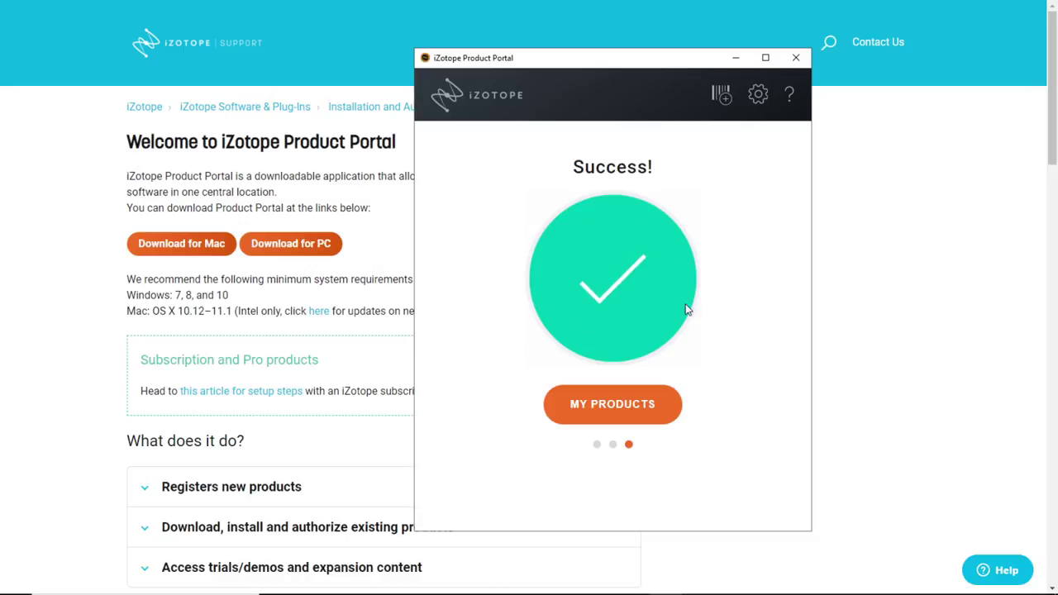
left_click(590, 145)
left_click(515, 141)
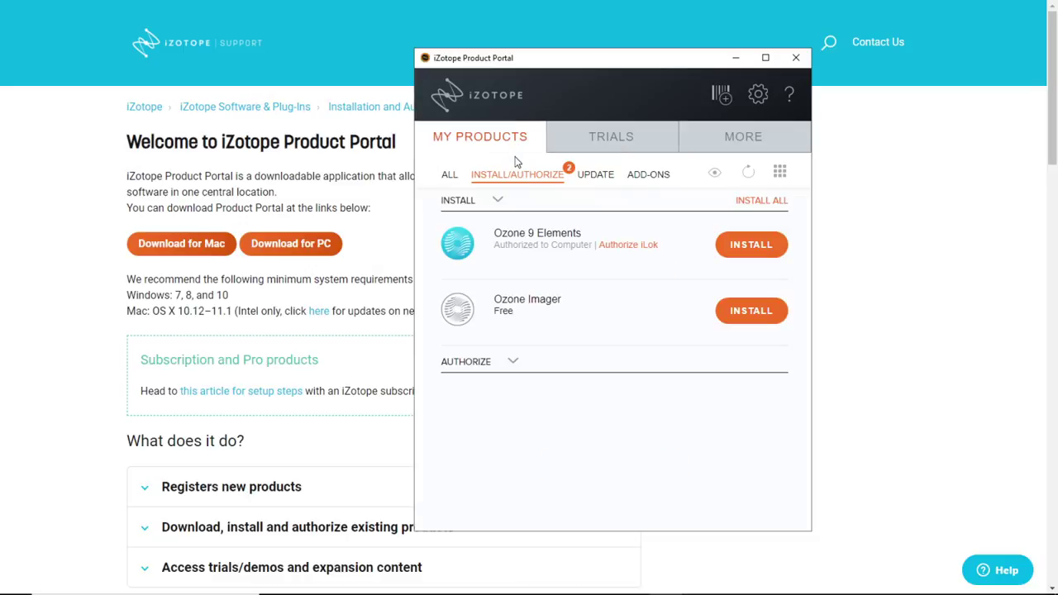
left_click(450, 174)
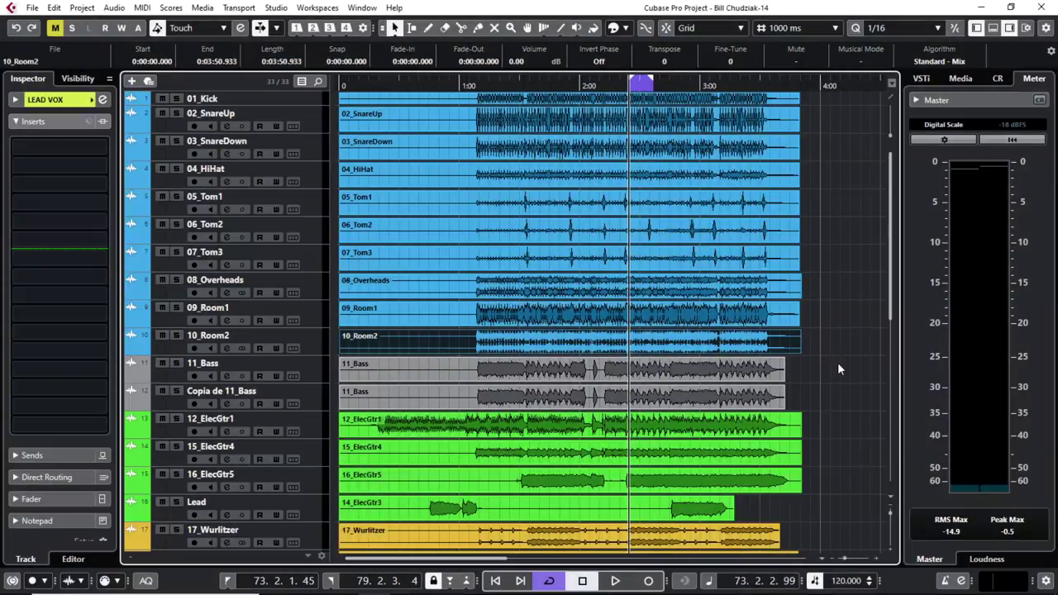
Scroll the Cubase project down toward the LEAD VOX track.
scroll(837, 362, "down", 5)
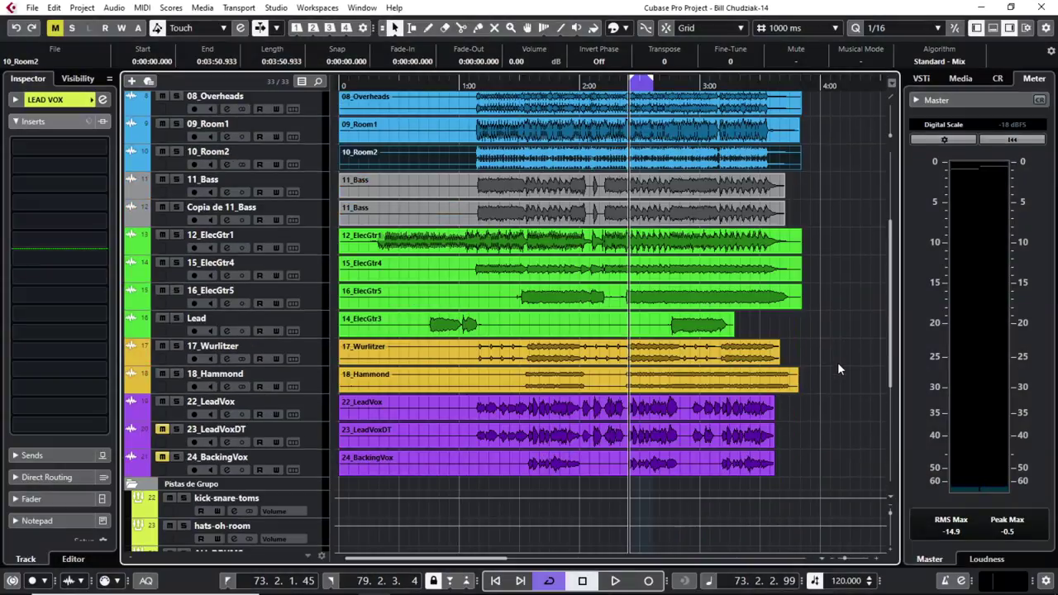
scroll(837, 362, "down", 6)
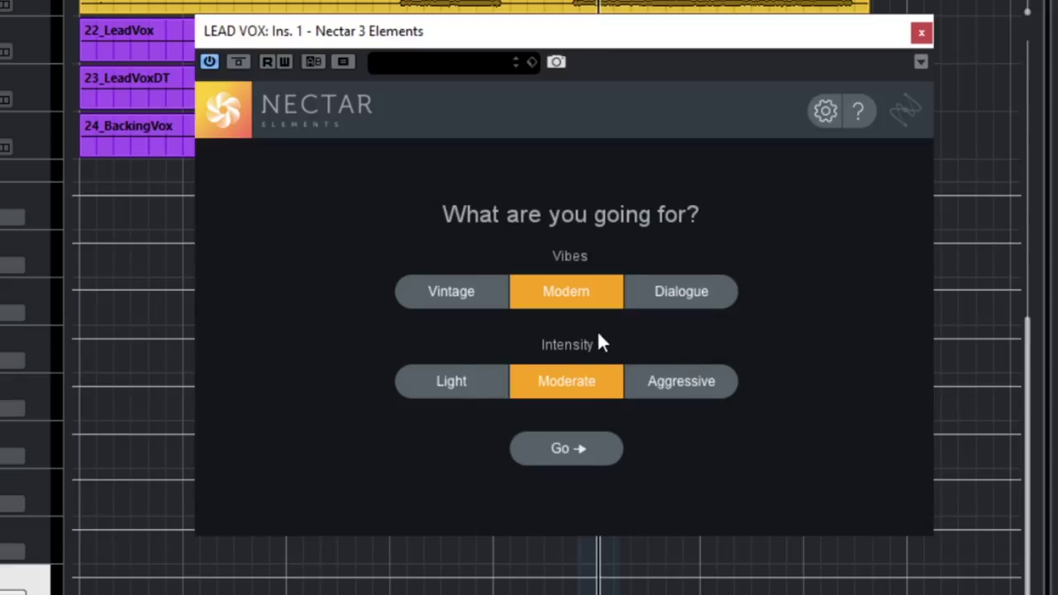
Let the Vocal Assistant analyze the playing lead vocal, producing Pitch 0.0x and other macros 1.0x.
left_click(564, 450)
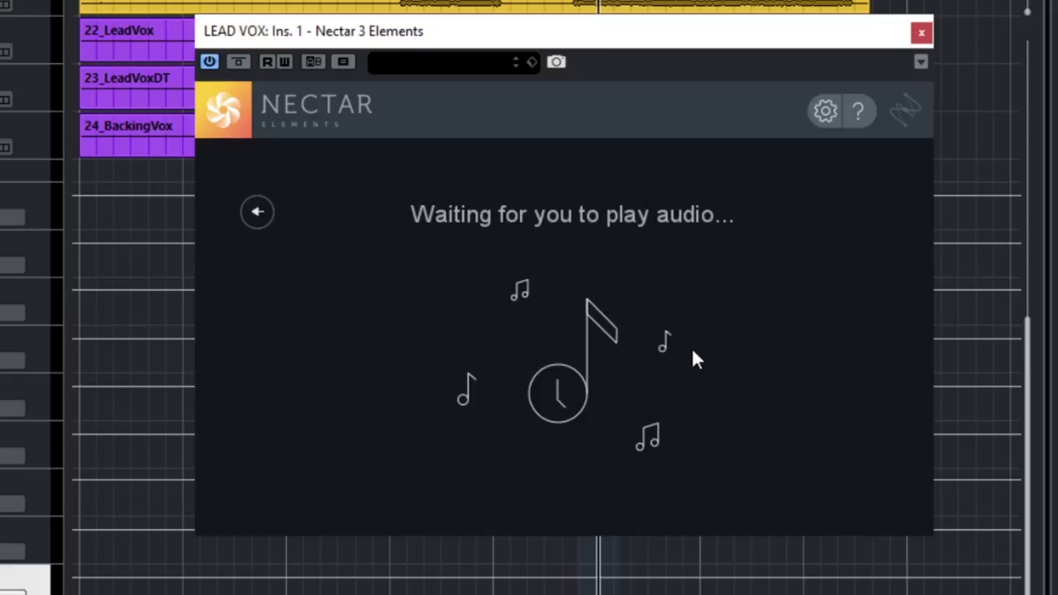
key("space")
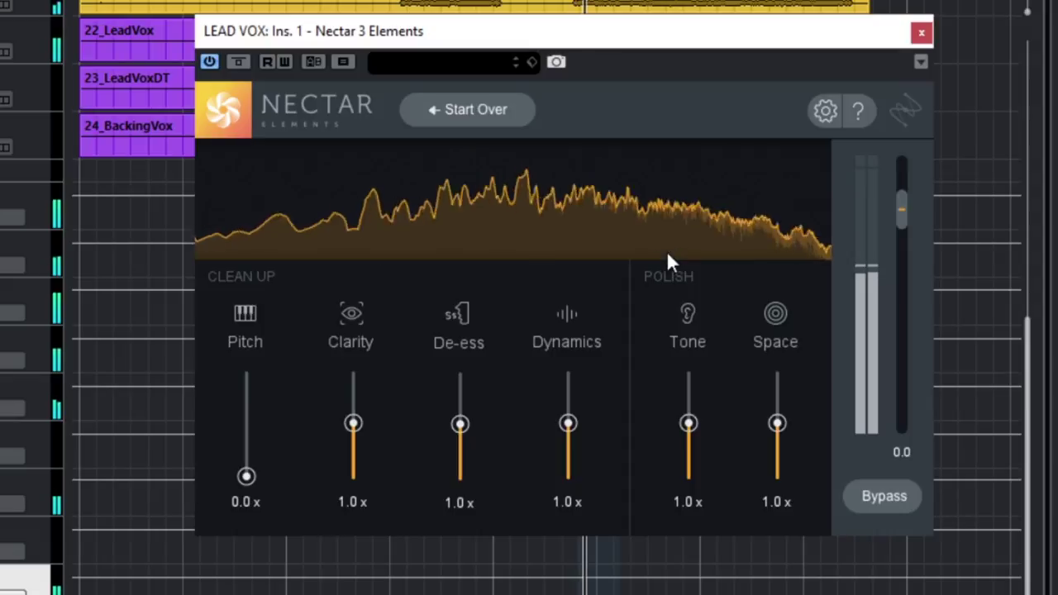
Replay the vocal, A/B Nectar against the dry signal, leave Nectar active and stop playback.
key("space")
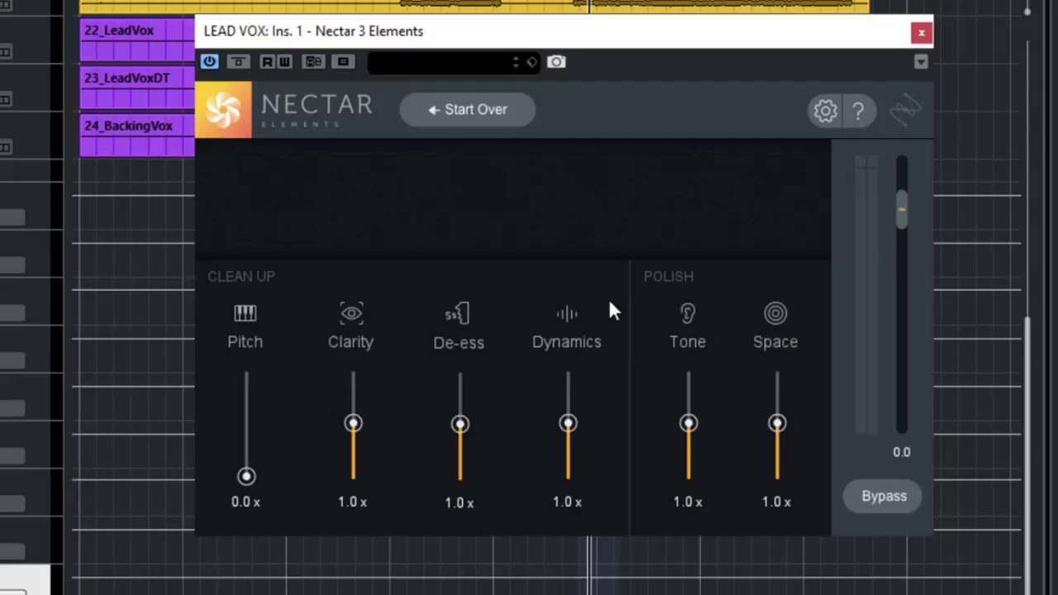
key("space")
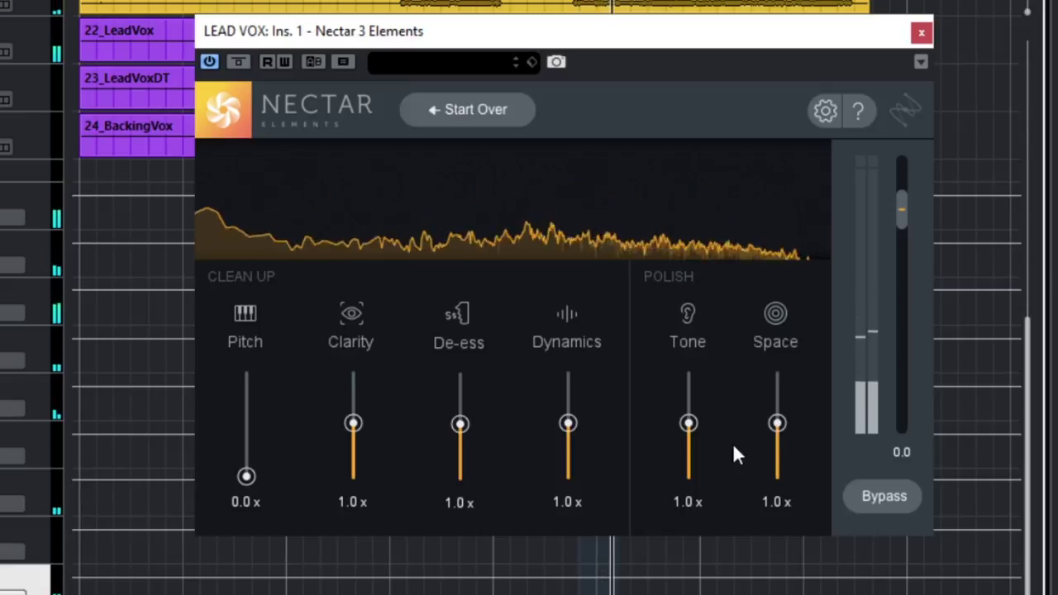
left_click(881, 498)
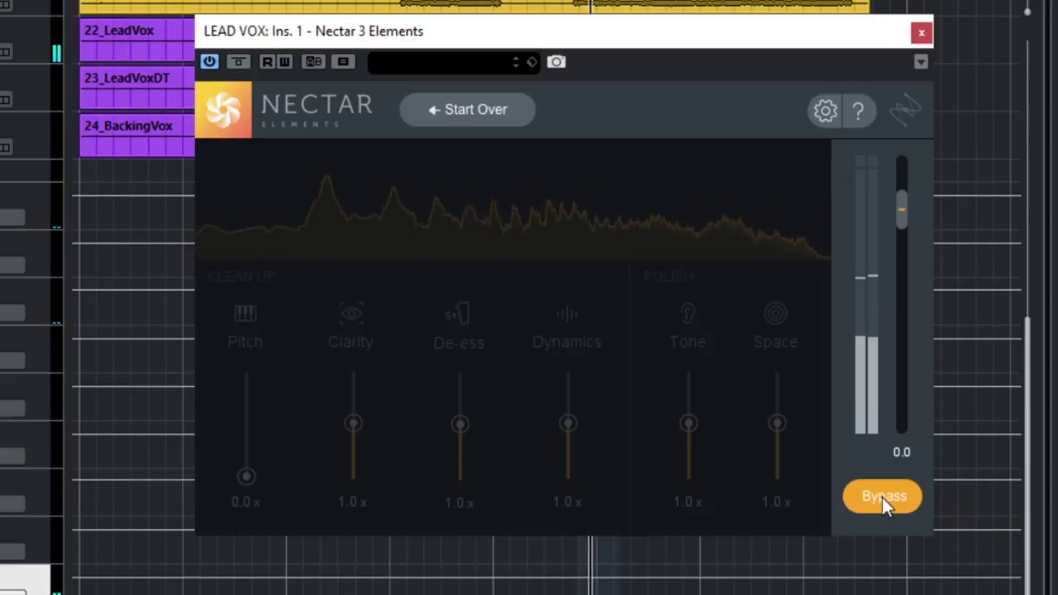
left_click(882, 497)
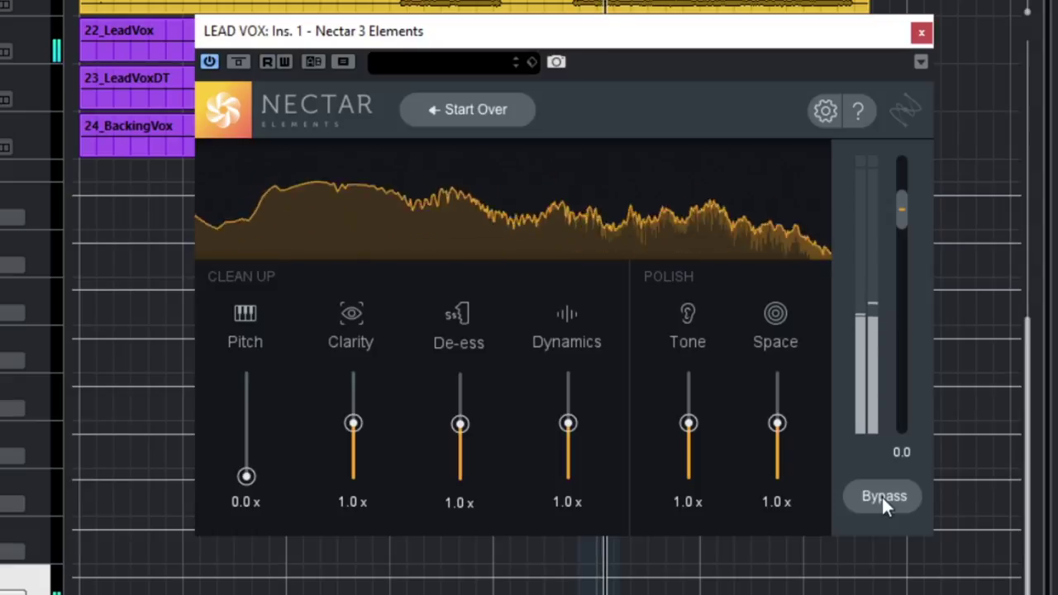
left_click(882, 496)
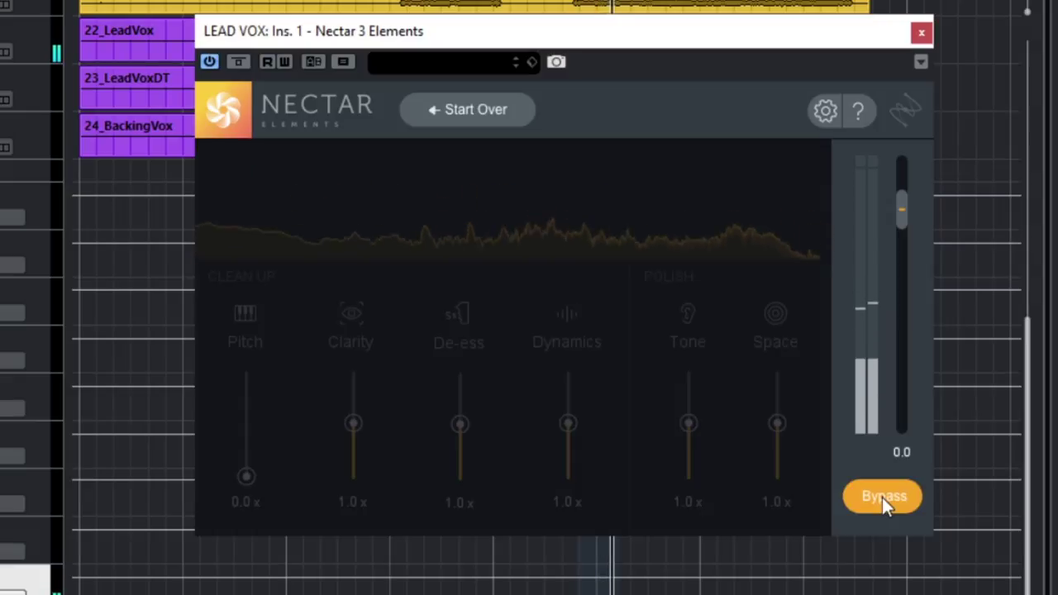
left_click(882, 497)
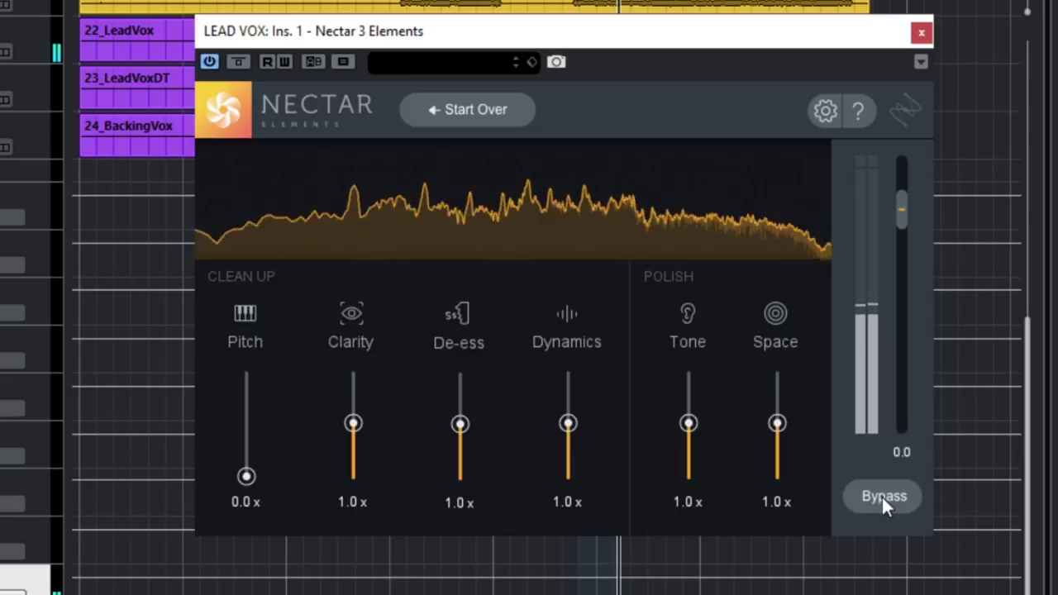
key("space")
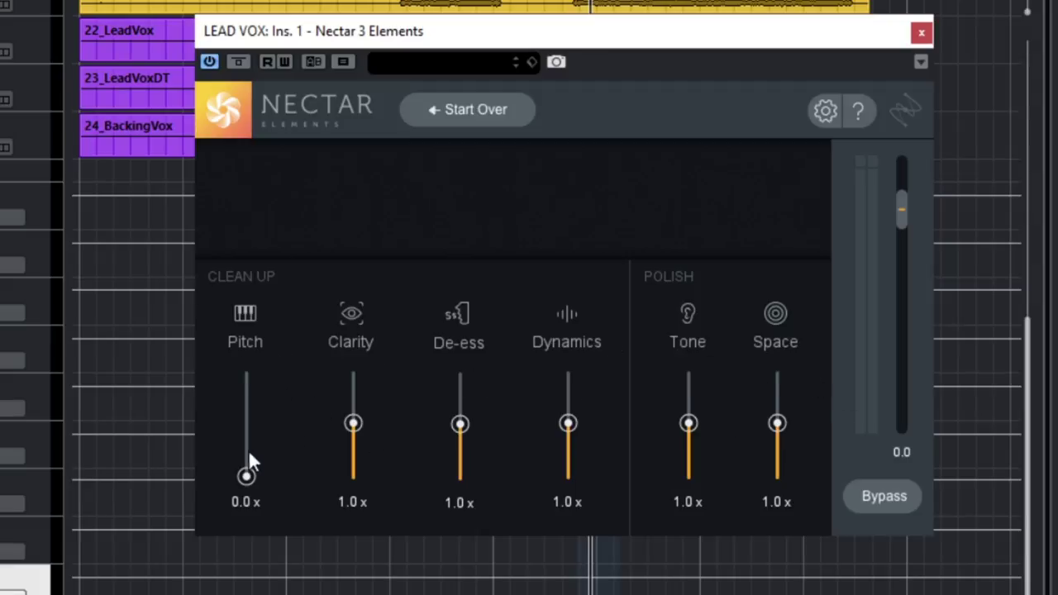
left_click_drag(249, 476, 242, 425)
left_click_drag(248, 375, 244, 461)
mouse_move(352, 425)
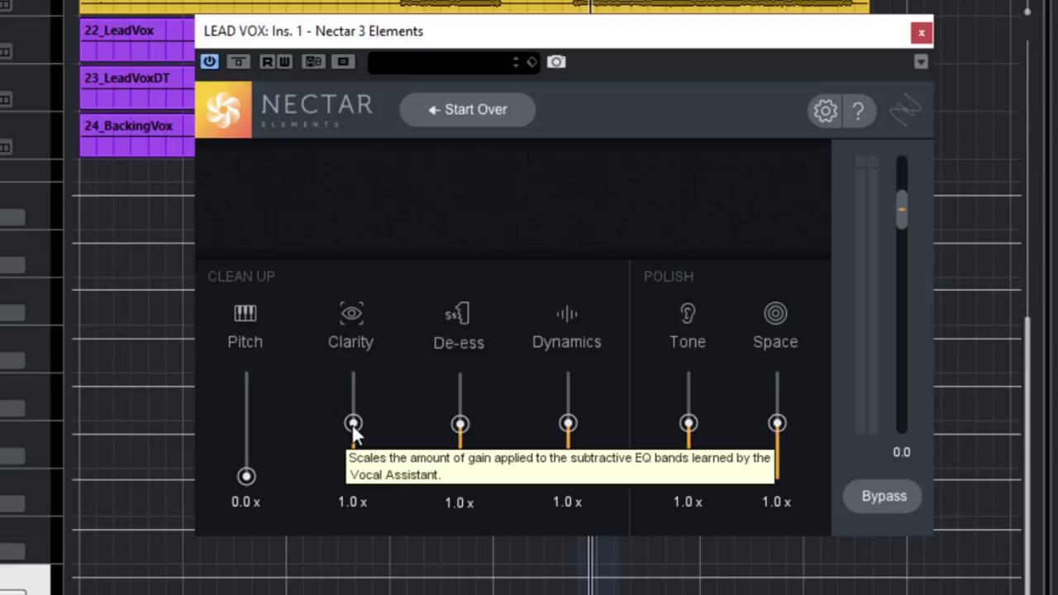
mouse_move(462, 433)
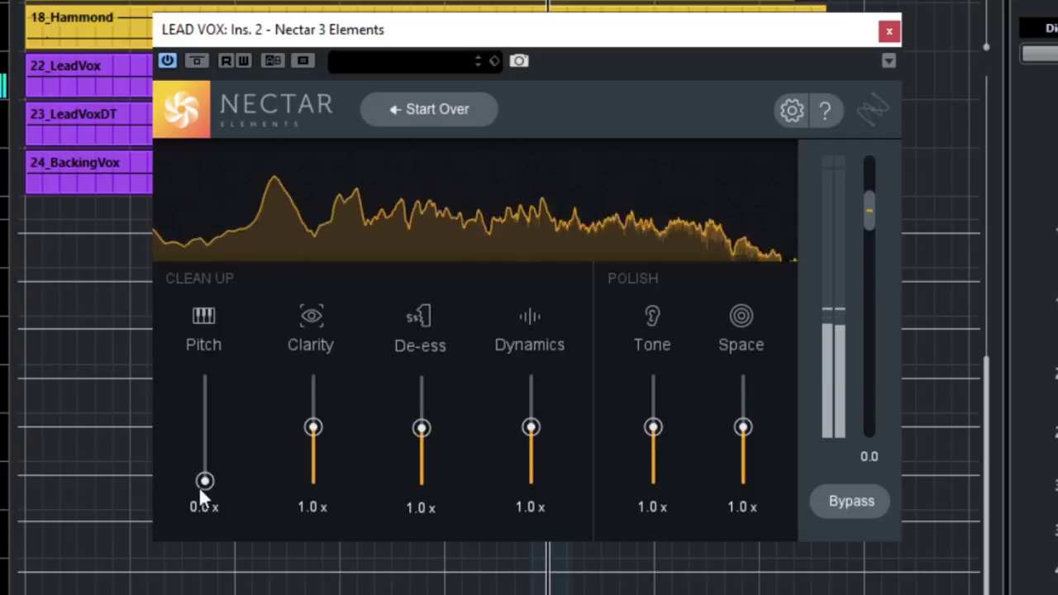
Leave Pitch at zero and rough in Clarity, De-ess and Dynamics, settling Dynamics near 1.8x.
mouse_move(205, 479)
left_mouse_down()
mouse_move(214, 454)
mouse_move(204, 368)
mouse_move(210, 492)
left_mouse_up()
mouse_move(310, 430)
left_mouse_down()
mouse_move(317, 379)
mouse_move(314, 516)
mouse_move(317, 370)
mouse_move(310, 420)
left_mouse_up()
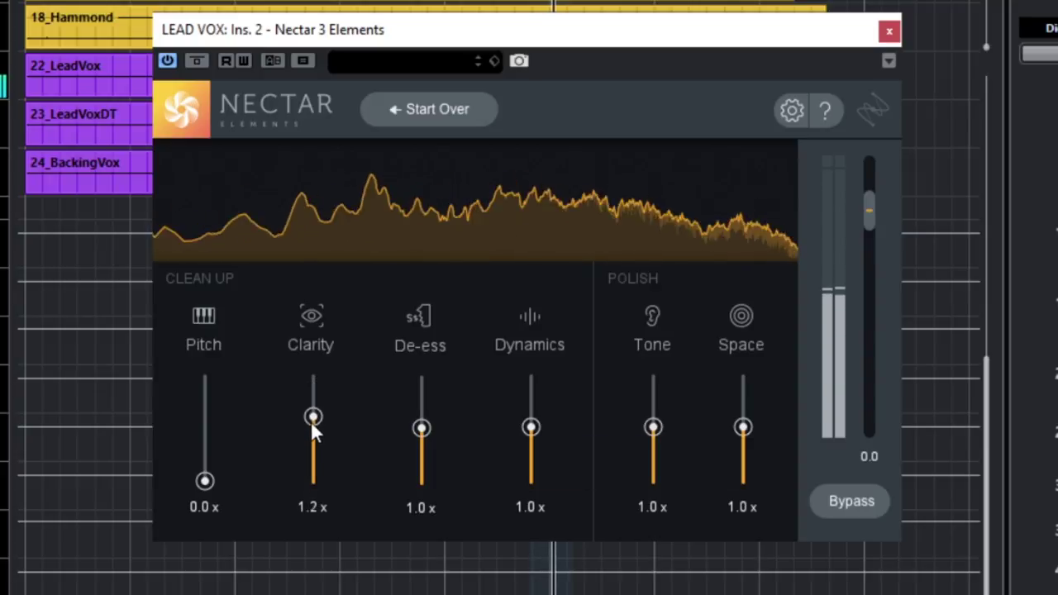
left_click_drag(421, 430, 420, 516)
left_click_drag(422, 471, 422, 426)
left_click_drag(533, 430, 532, 360)
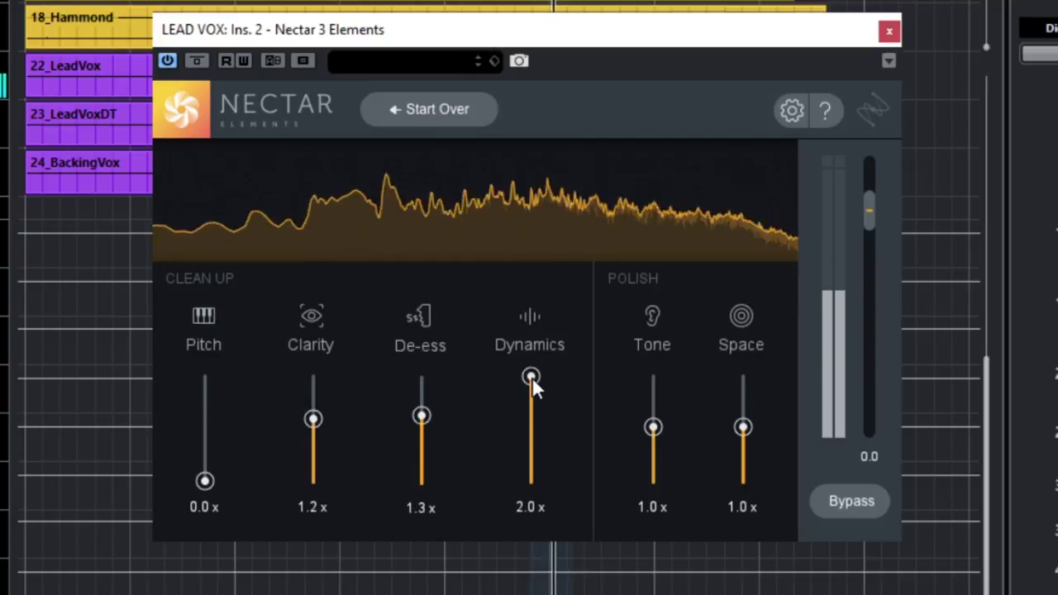
left_click_drag(533, 378, 522, 524)
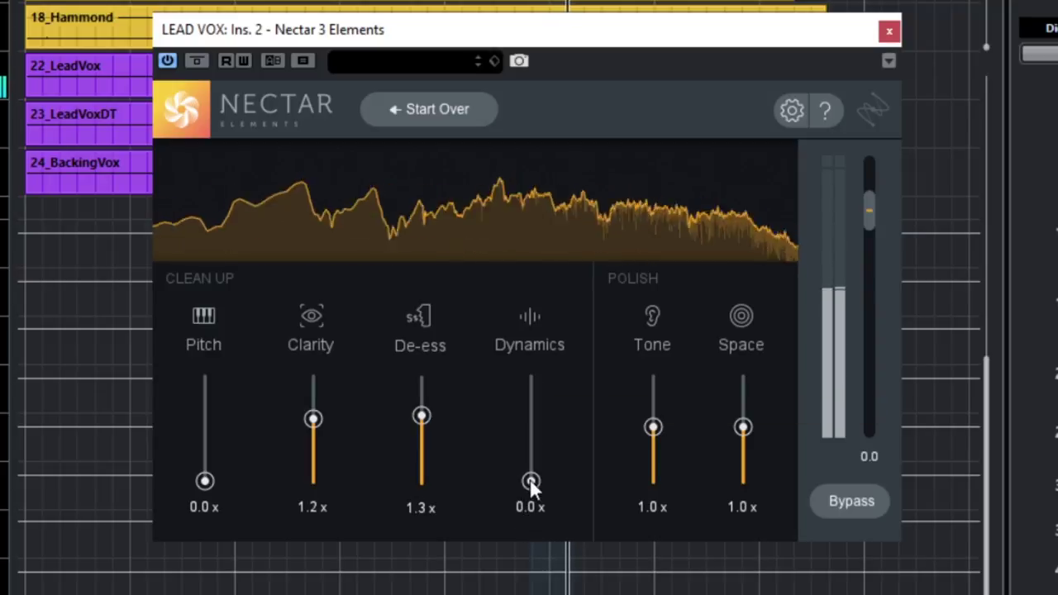
left_click_drag(531, 479, 535, 376)
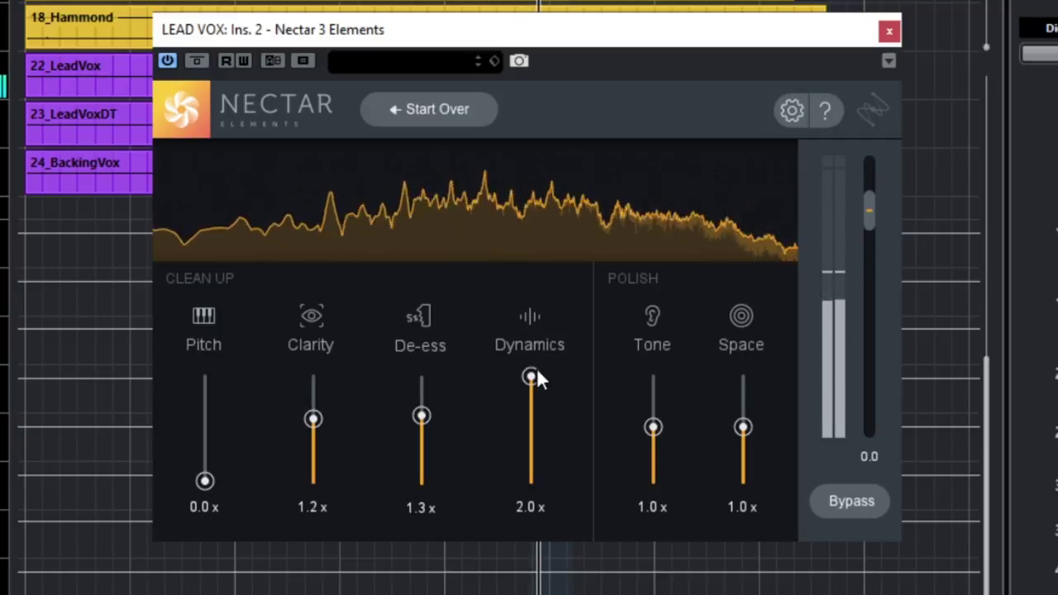
left_click_drag(534, 367, 538, 385)
Finalize Clarity 1.0x, De-ess 1.6x, Dynamics 1.9x, Tone 1.3x and Space 1.6x.
mouse_move(651, 427)
left_mouse_down()
mouse_move(655, 370)
mouse_move(651, 489)
mouse_move(651, 366)
mouse_move(657, 436)
left_mouse_up()
left_click_drag(742, 427, 745, 371)
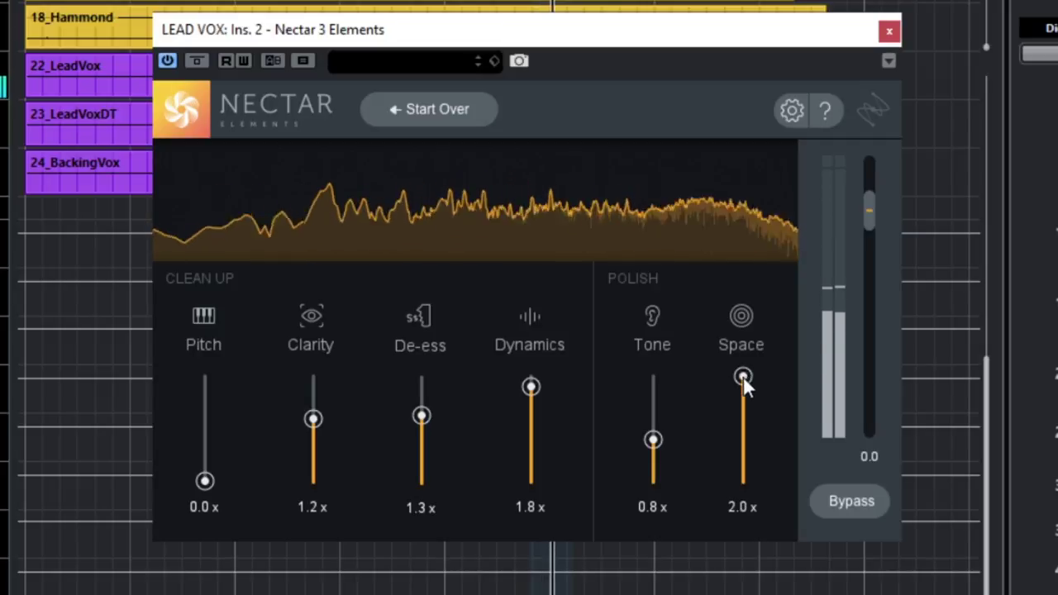
left_click_drag(743, 377, 749, 400)
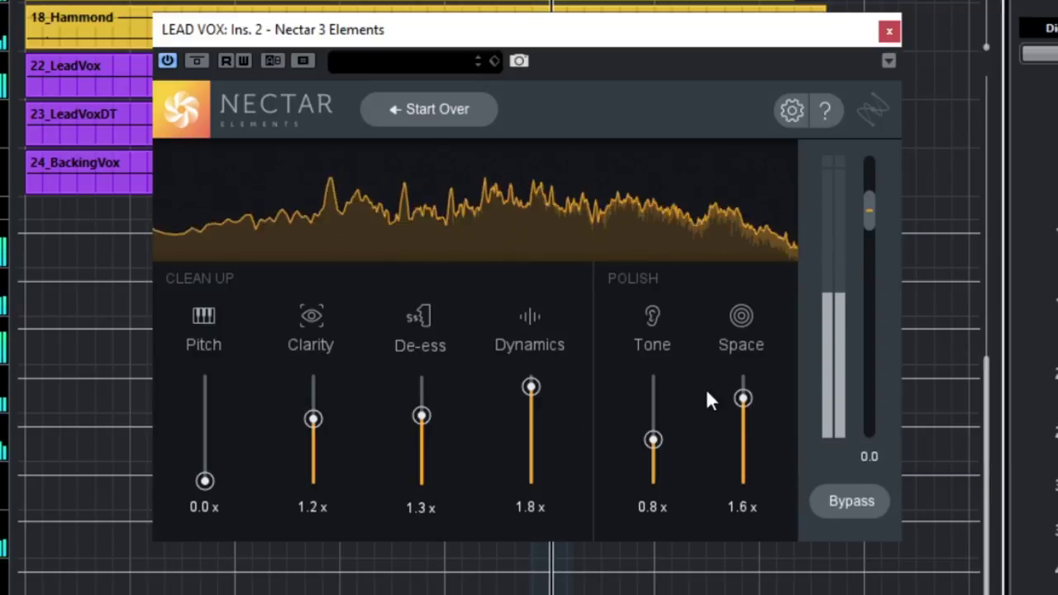
mouse_move(654, 439)
left_mouse_down()
mouse_move(657, 377)
mouse_move(656, 426)
left_mouse_up()
left_click_drag(424, 413, 426, 393)
left_click_drag(531, 388, 530, 381)
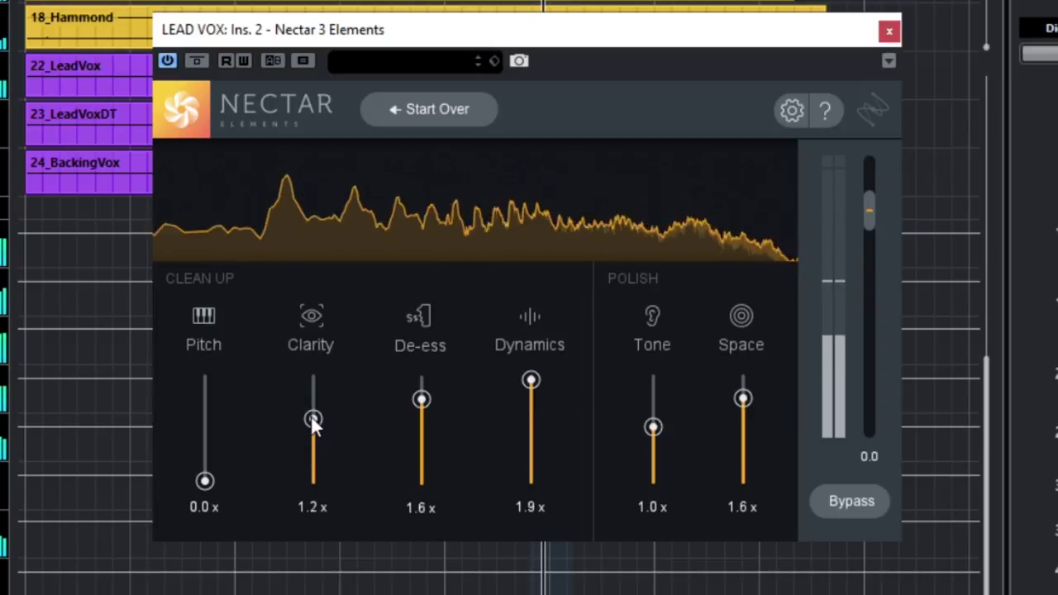
mouse_move(313, 419)
left_mouse_down()
mouse_move(316, 373)
mouse_move(318, 427)
left_mouse_up()
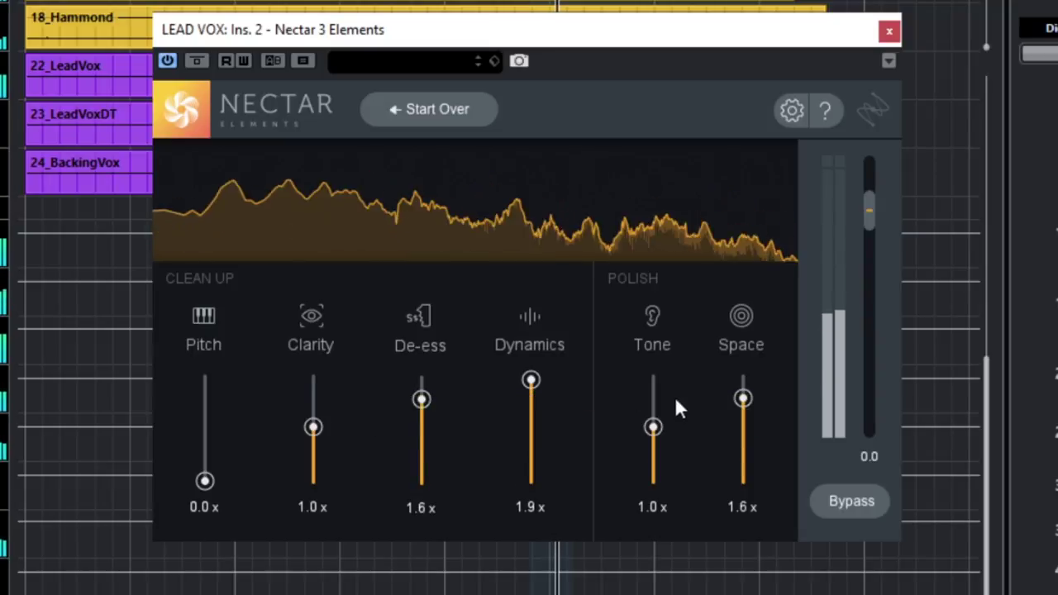
left_click_drag(655, 428, 657, 410)
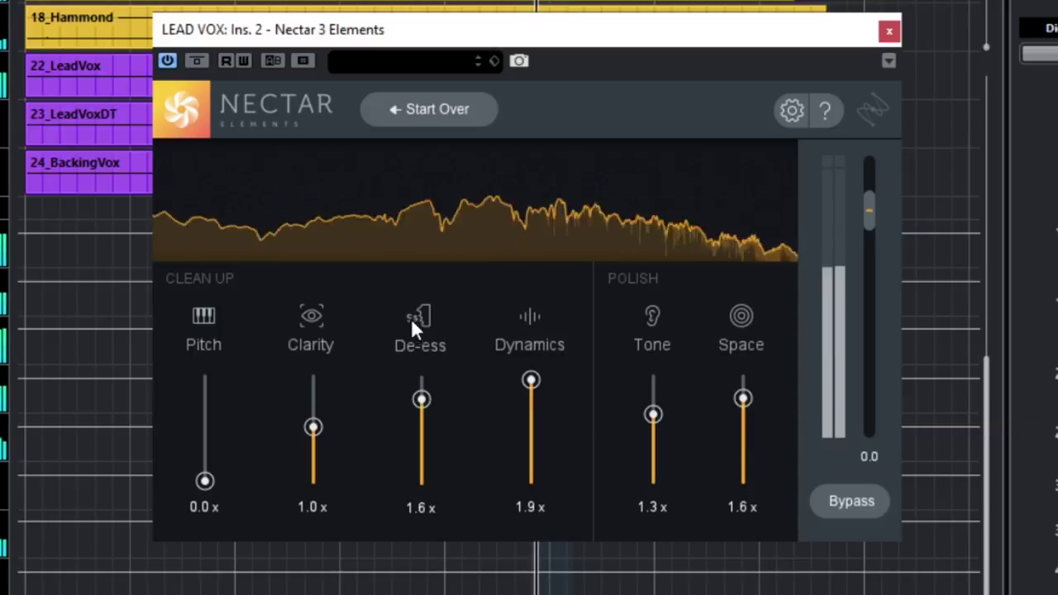
Toggle Nectar's Bypass twice to compare dry and processed vocal, ending with processing on.
left_click(844, 495)
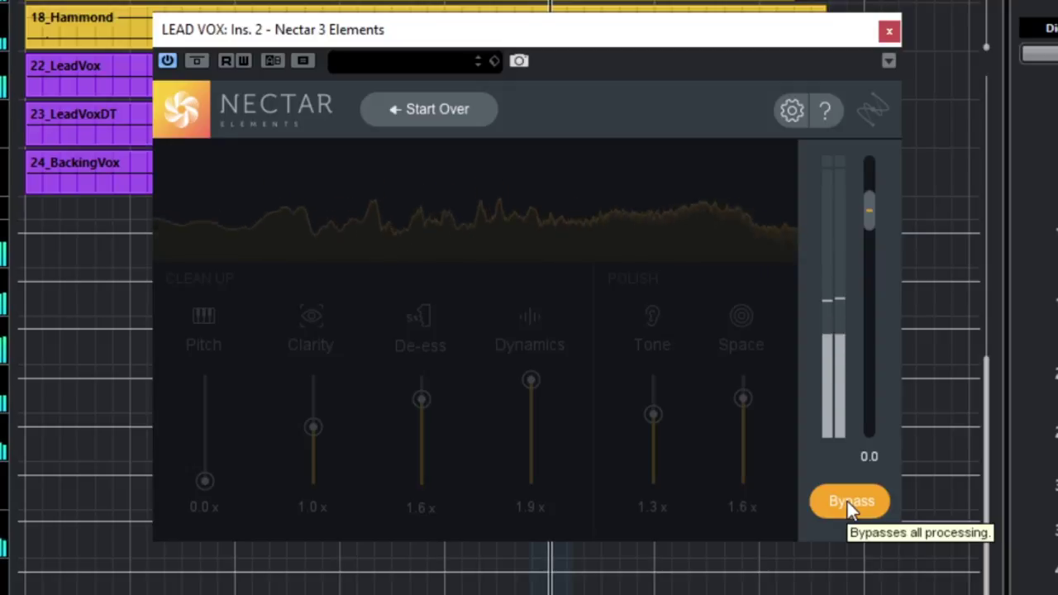
left_click(846, 501)
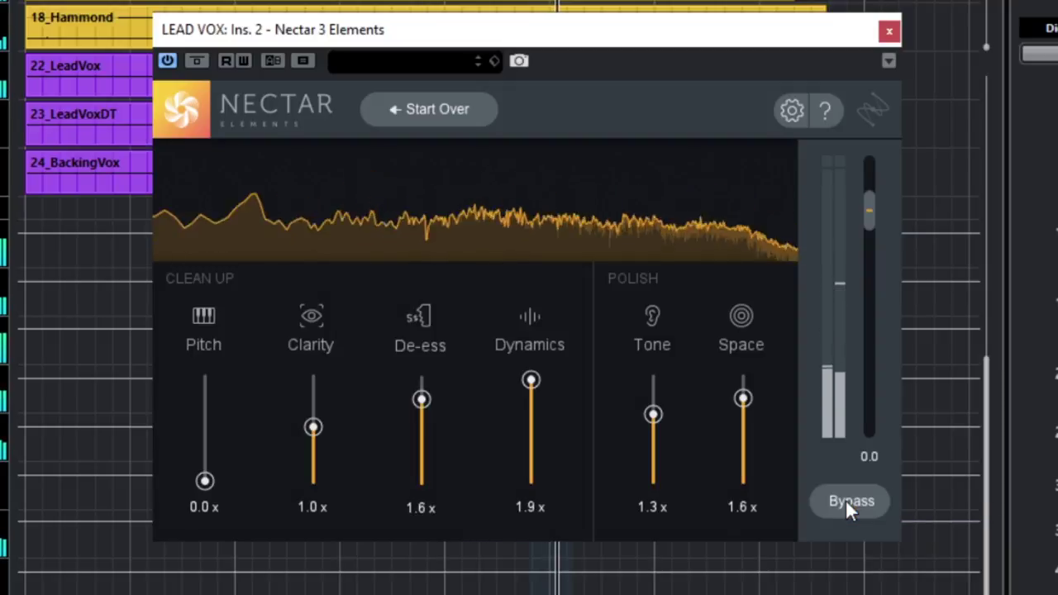
left_click(845, 500)
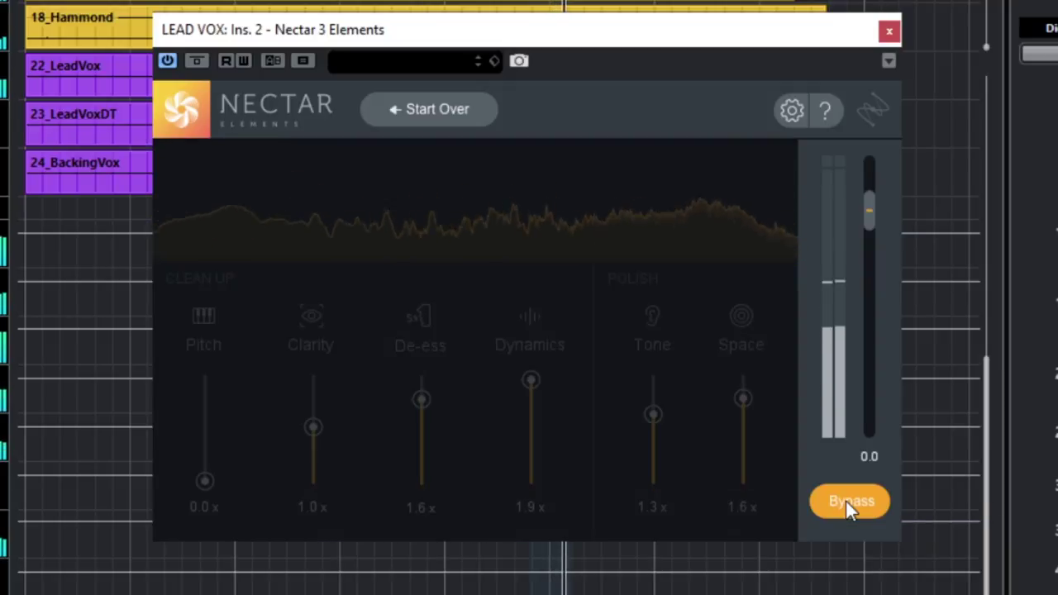
left_click(846, 501)
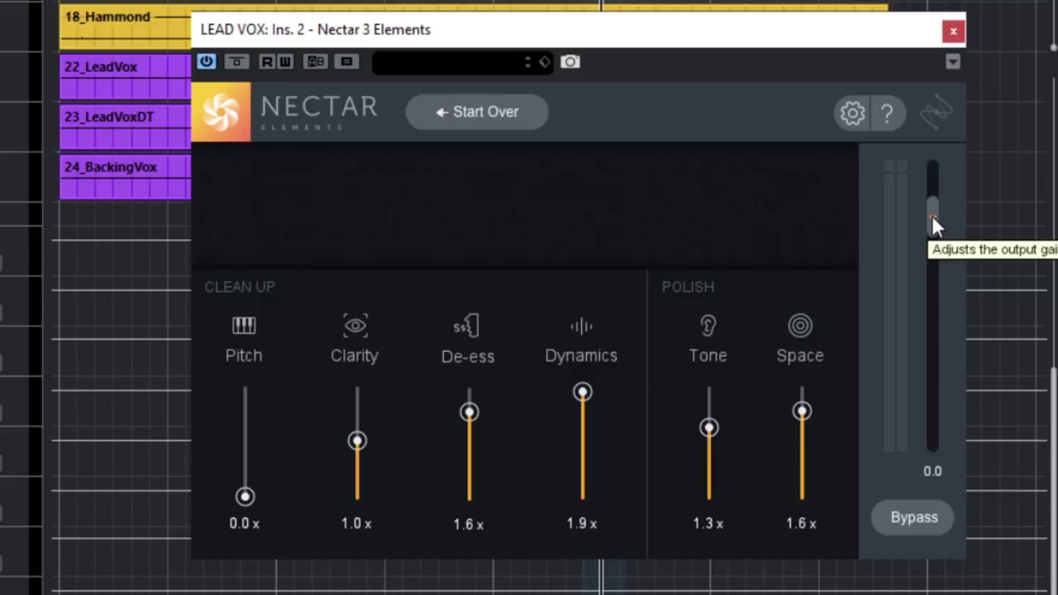
During playback, set output gain 2.6, Tone 0.8x, Space 1.3x, De-ess 1.8x, Clarity 0.8x, then bypass Nectar.
key("space")
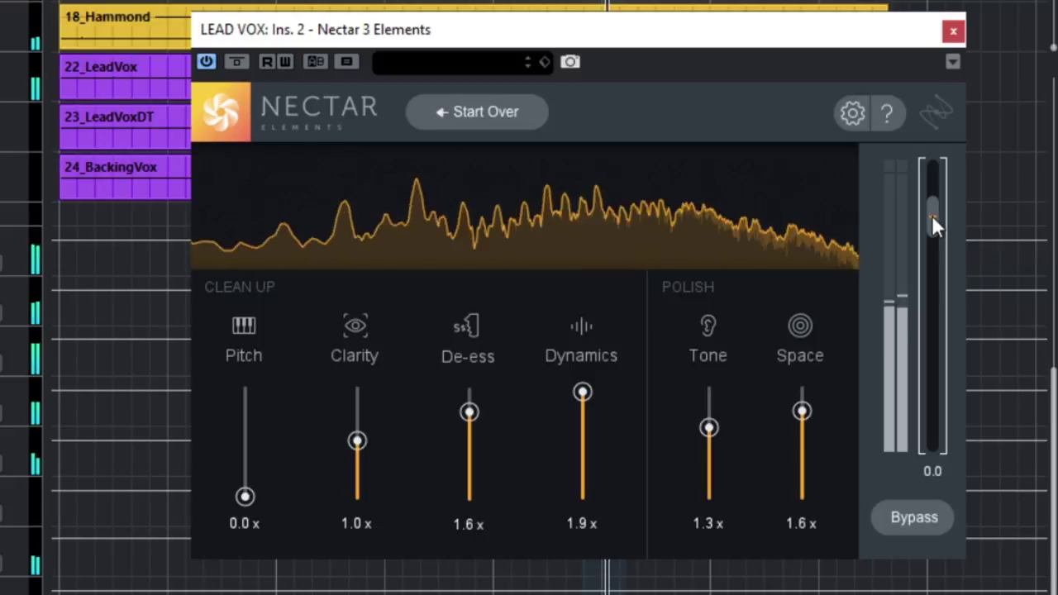
left_click_drag(931, 215, 931, 204)
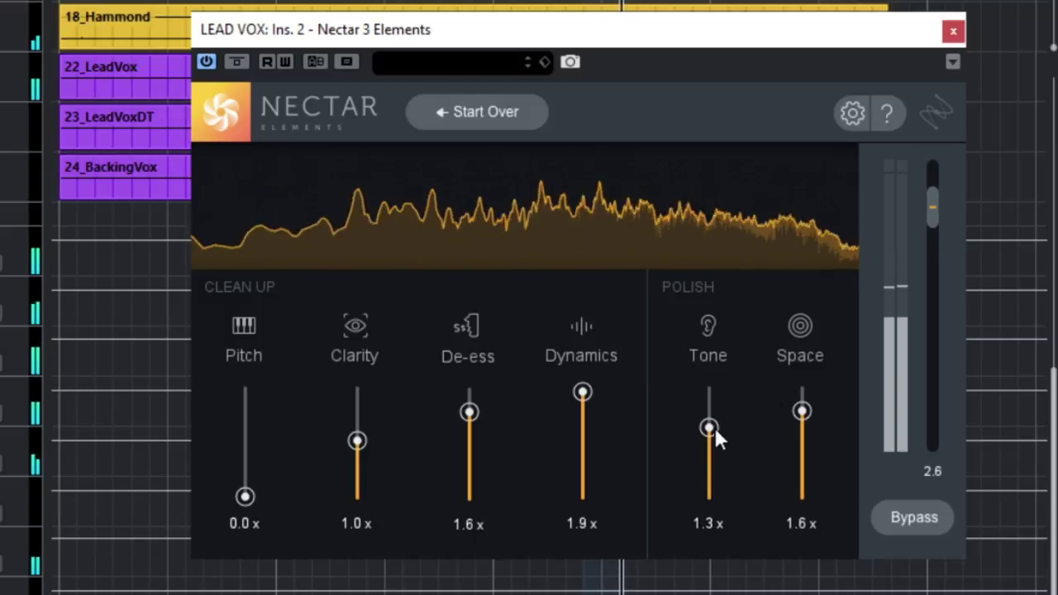
left_click_drag(713, 424, 713, 450)
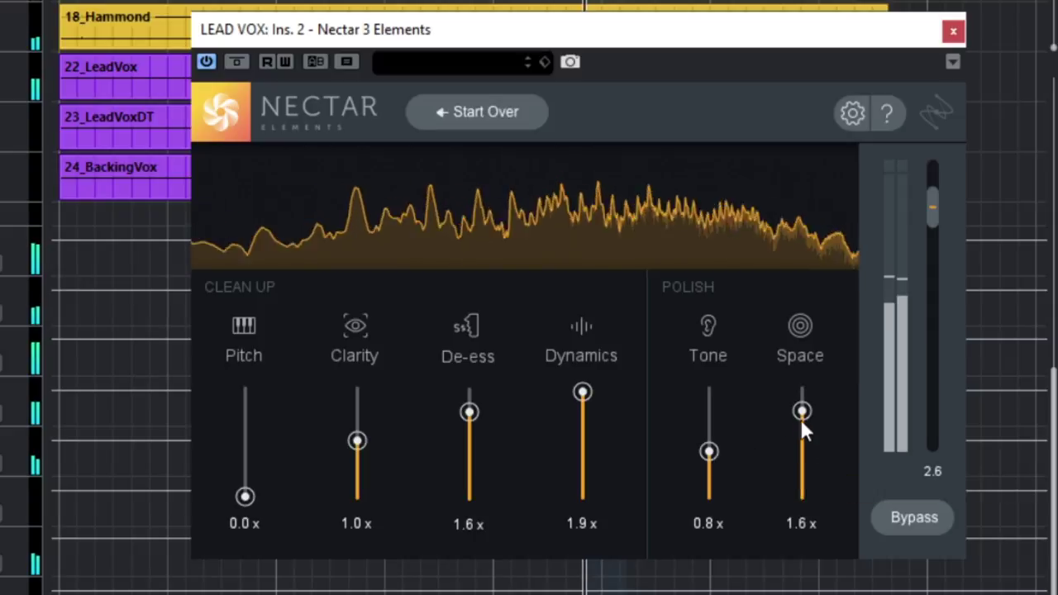
left_click_drag(802, 413, 802, 426)
mouse_move(469, 412)
left_mouse_down()
mouse_move(476, 428)
mouse_move(473, 408)
left_mouse_up()
mouse_move(358, 441)
left_mouse_down()
mouse_move(361, 463)
mouse_move(361, 449)
left_mouse_up()
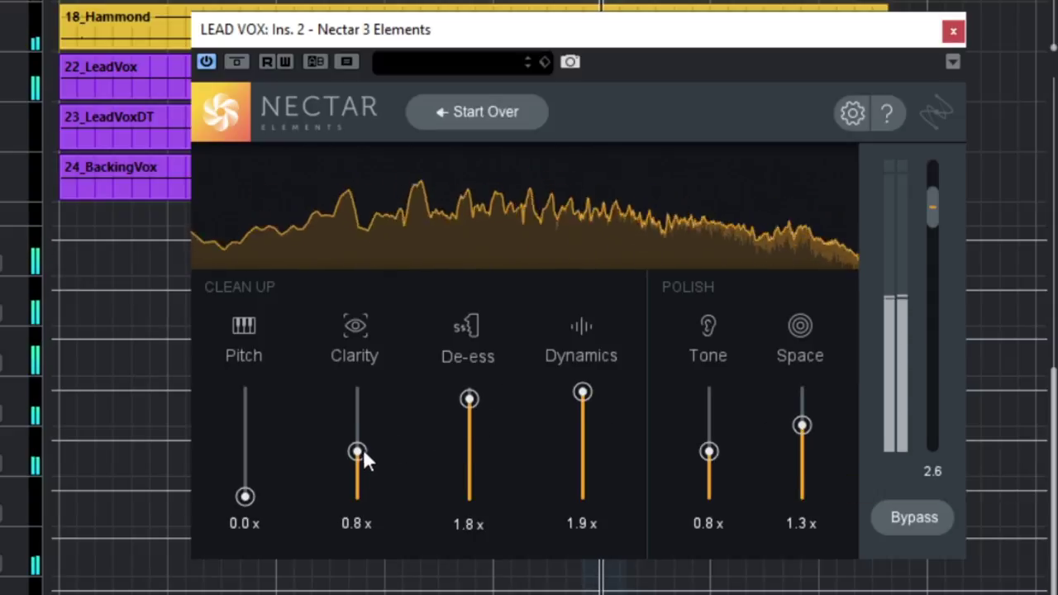
left_click(932, 517)
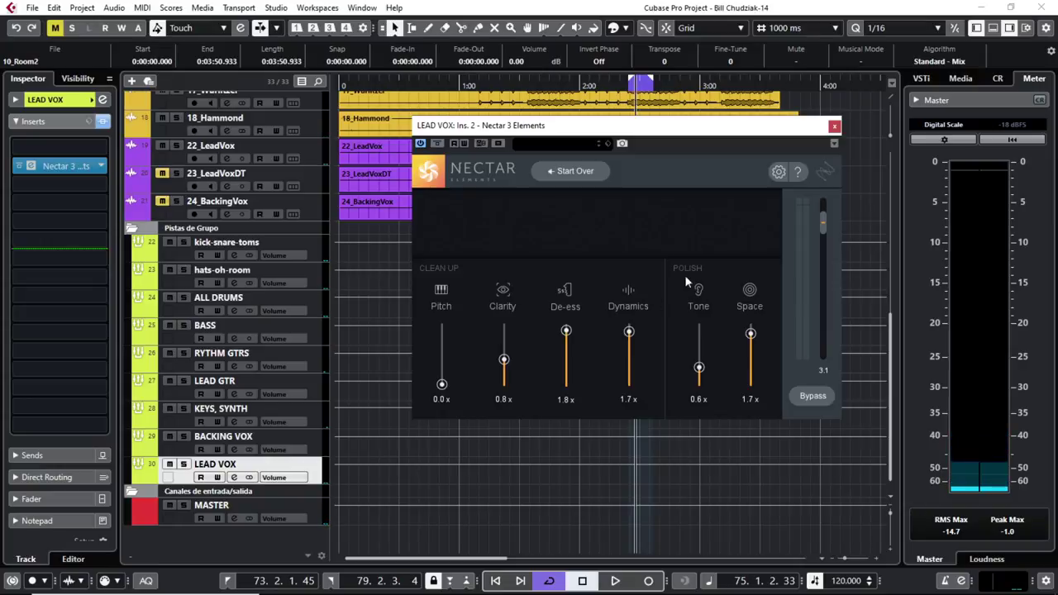
Start the Vocal Assistant over to return to the vibe and intensity setup screen.
left_click(568, 171)
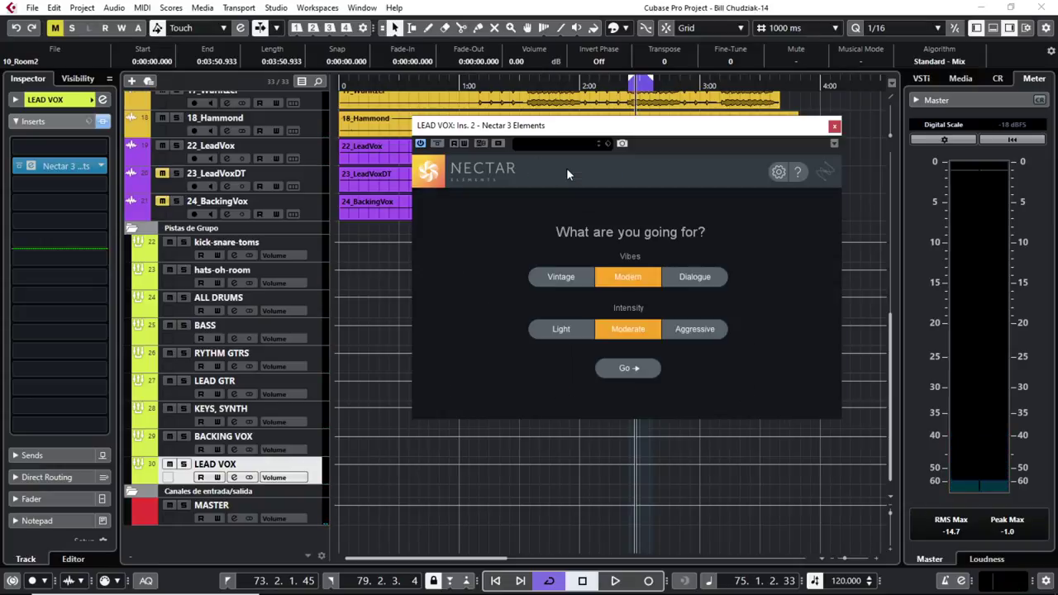